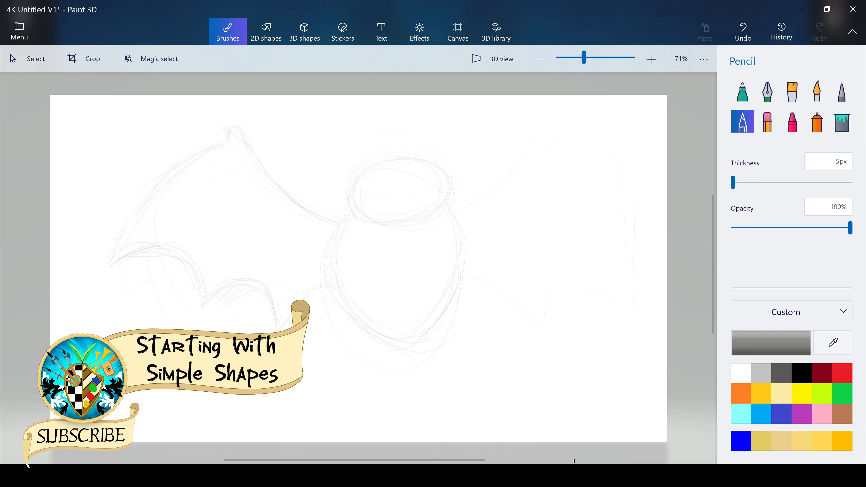
Sketch a bat's oval body, round head with ears and face, and two scalloped wings in light gray pencil strokes
{"action": "left_click_drag", "start_coordinate": [205, 150], "coordinate": [164, 177]}
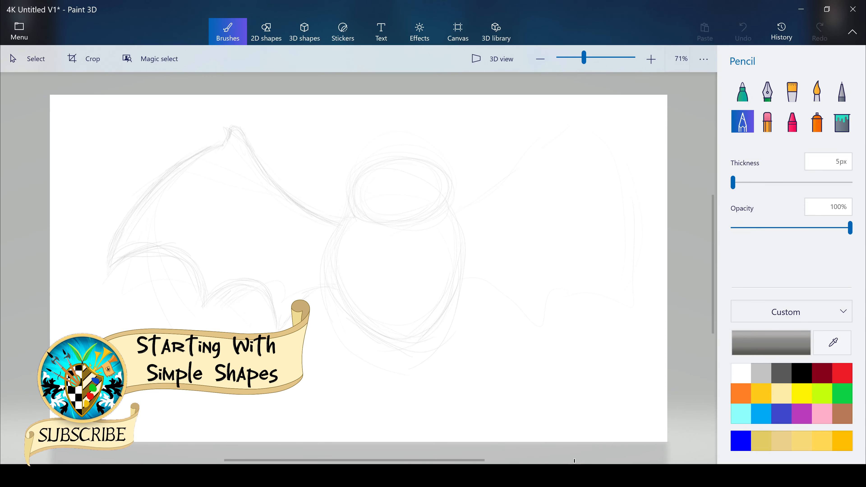
{"action": "left_click_drag", "start_coordinate": [279, 330], "coordinate": [321, 286]}
{"action": "left_click_drag", "start_coordinate": [341, 225], "coordinate": [333, 273]}
{"action": "left_click_drag", "start_coordinate": [359, 170], "coordinate": [379, 159]}
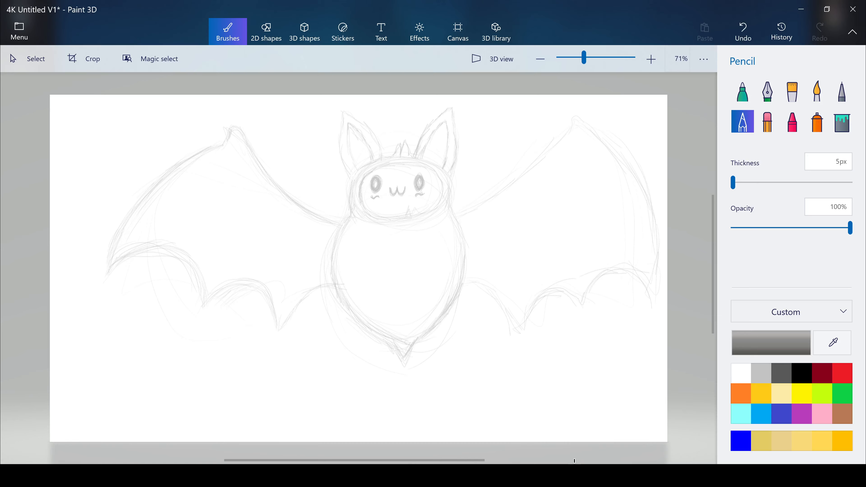
{"action": "left_click_drag", "start_coordinate": [468, 279], "coordinate": [521, 345]}
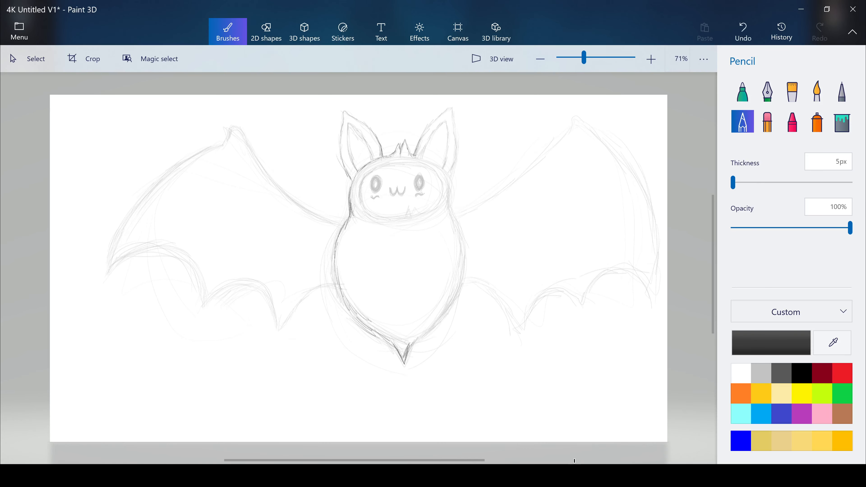
Darken the left wing's outline and sketch the bat's two feet with dark gray pencil strokes
{"action": "mouse_move", "coordinate": [220, 145]}
{"action": "left_mouse_down"}
{"action": "mouse_move", "coordinate": [108, 272]}
{"action": "mouse_move", "coordinate": [201, 274]}
{"action": "left_mouse_up"}
{"action": "mouse_move", "coordinate": [203, 307]}
{"action": "left_mouse_down"}
{"action": "mouse_move", "coordinate": [240, 285]}
{"action": "mouse_move", "coordinate": [284, 316]}
{"action": "mouse_move", "coordinate": [310, 288]}
{"action": "mouse_move", "coordinate": [334, 281]}
{"action": "left_mouse_up"}
{"action": "left_click_drag", "start_coordinate": [321, 286], "coordinate": [346, 293]}
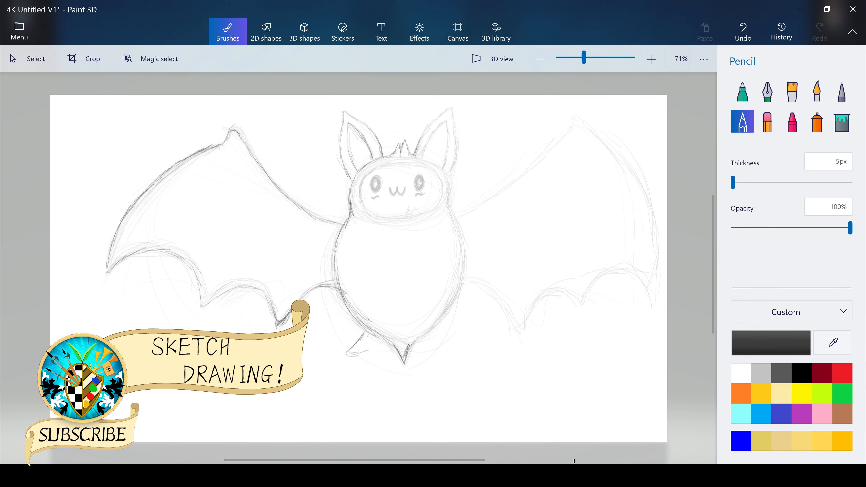
{"action": "left_click_drag", "start_coordinate": [453, 305], "coordinate": [427, 336]}
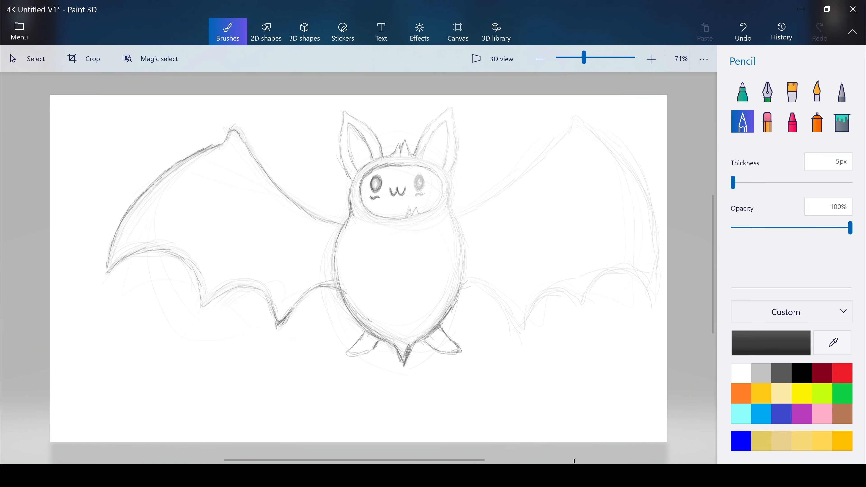
Draw the left wing's inner arm and finger lines and save the sketch as a 2D PNG on the desktop
{"action": "type", "text": "bat"}
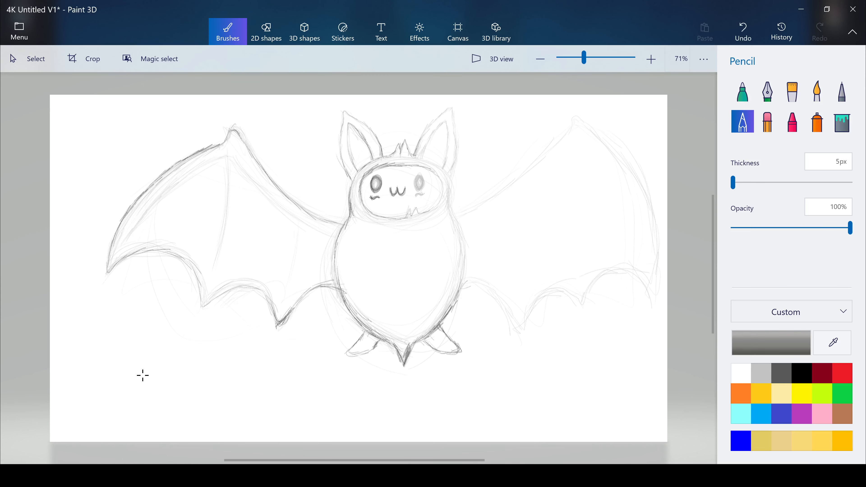
{"action": "left_click_drag", "start_coordinate": [155, 204], "coordinate": [125, 237]}
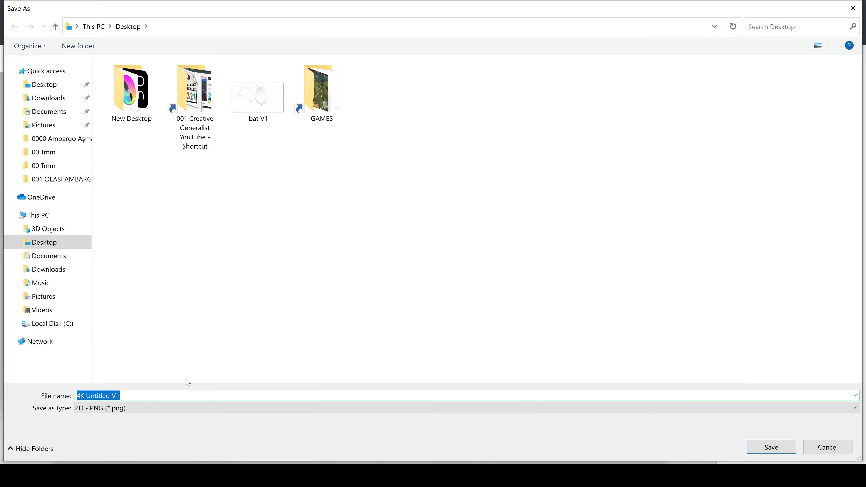
{"action": "left_click", "coordinate": [257, 92]}
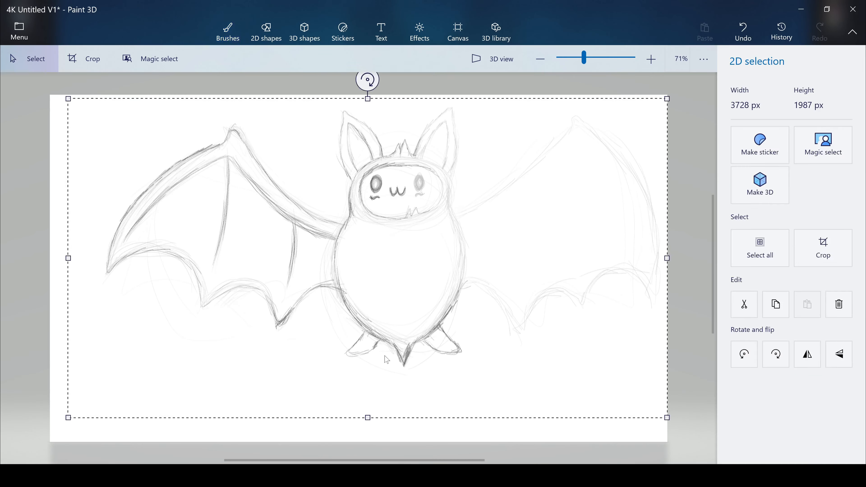
Move the whole bat sketch left on the canvas, and nudge the mouth and right eye area slightly right
{"action": "left_click_drag", "start_coordinate": [384, 356], "coordinate": [344, 367]}
{"action": "left_click", "coordinate": [228, 32]}
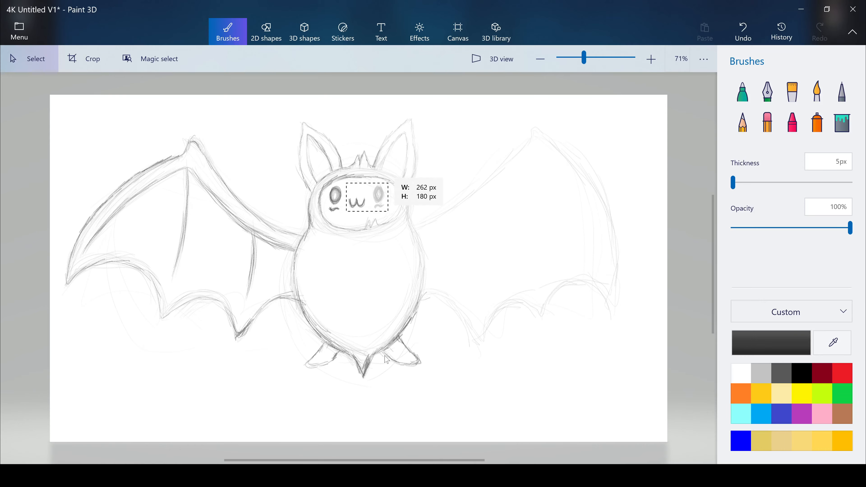
{"action": "left_click_drag", "start_coordinate": [346, 183], "coordinate": [388, 212]}
{"action": "left_click_drag", "start_coordinate": [367, 197], "coordinate": [371, 197]}
{"action": "left_click", "coordinate": [385, 356]}
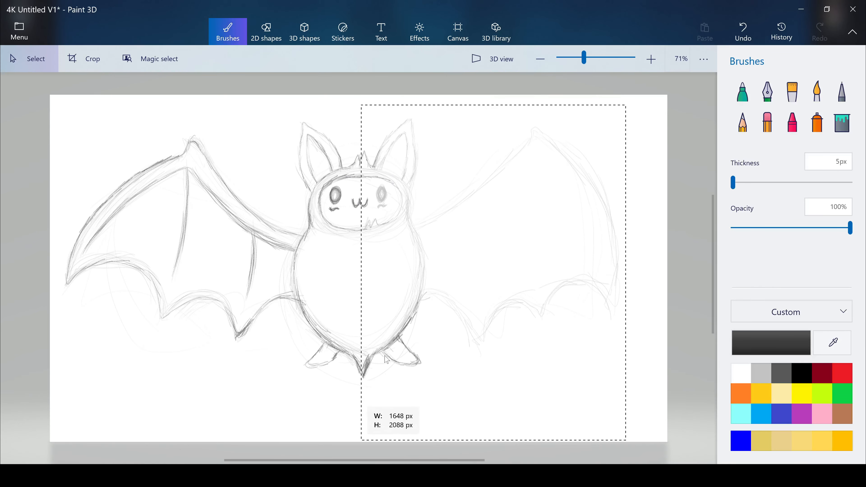
Replace the right half of the sketch with a mirrored copy of the left half, aligned at the bat's centerline
{"action": "left_click_drag", "start_coordinate": [387, 360], "coordinate": [385, 356]}
{"action": "key", "text": "Delete"}
{"action": "key", "text": "ctrl+shift+s"}
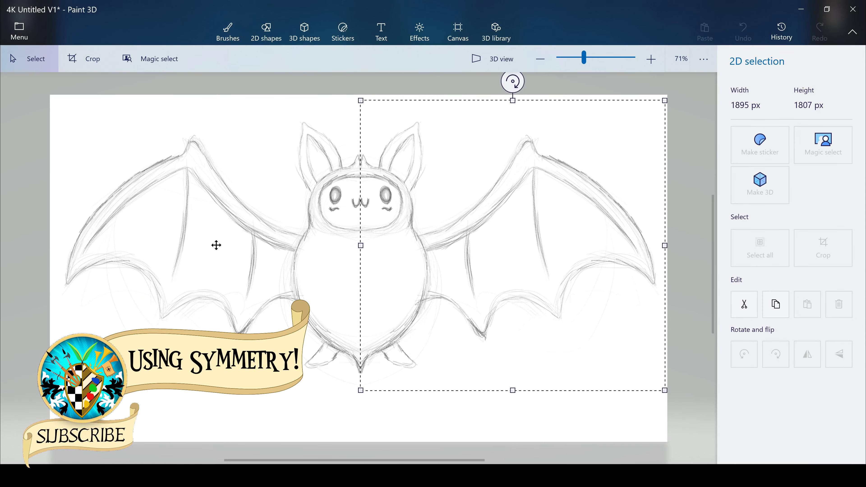
{"action": "left_click", "coordinate": [216, 245]}
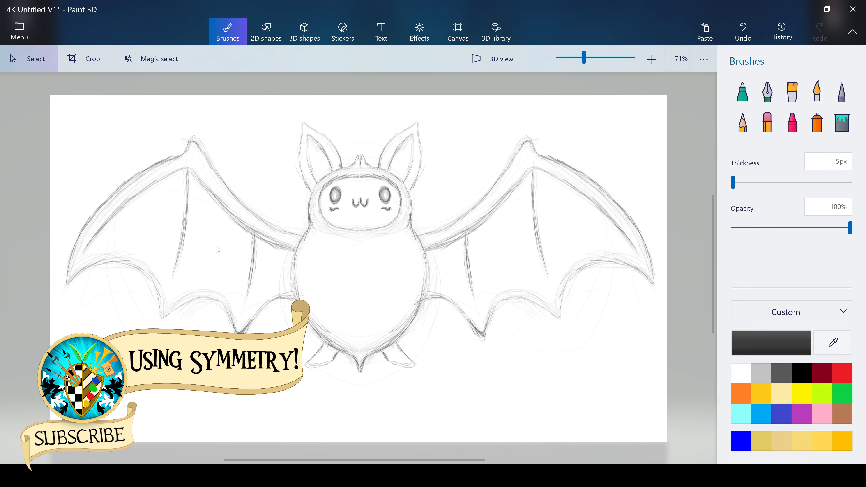
Trace the left side of the bat's body with a blue 5-point curve, 20 px thick
{"action": "scroll", "coordinate": [216, 246], "scroll_direction": "up", "scroll_amount": 3}
{"action": "scroll", "coordinate": [440, 157], "scroll_direction": "up", "scroll_amount": 3}
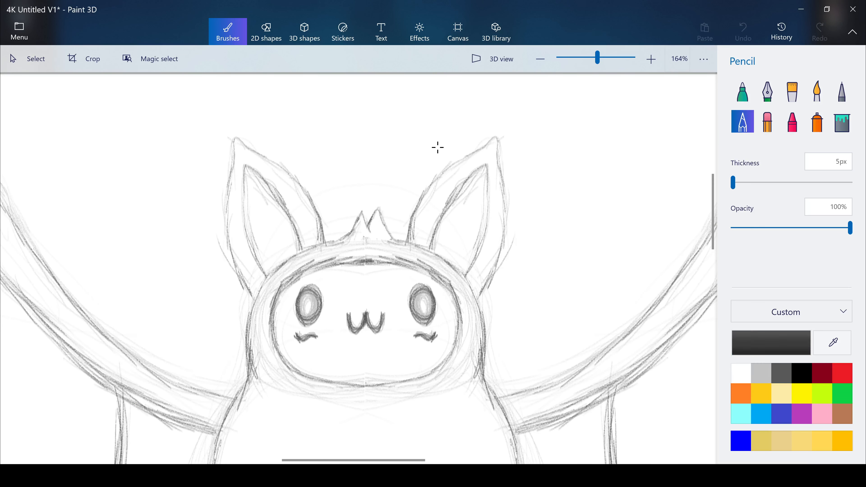
{"action": "scroll", "coordinate": [438, 148], "scroll_direction": "down", "scroll_amount": 10}
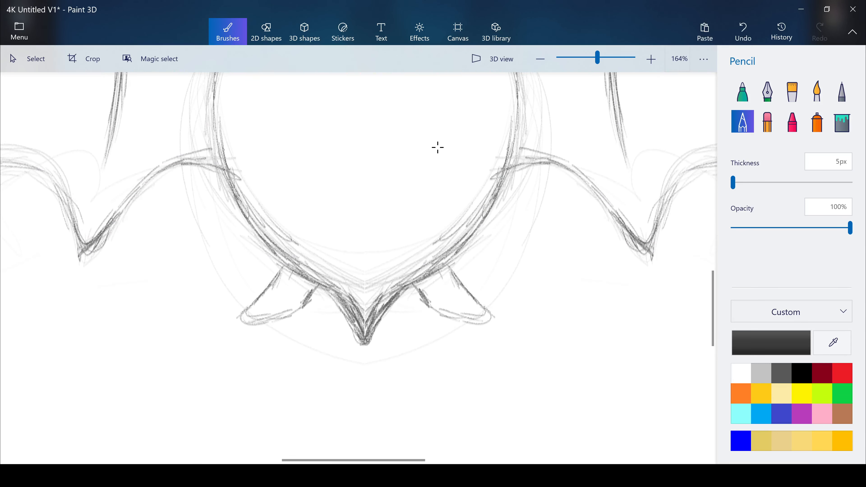
{"action": "scroll", "coordinate": [461, 241], "scroll_direction": "down", "scroll_amount": 5}
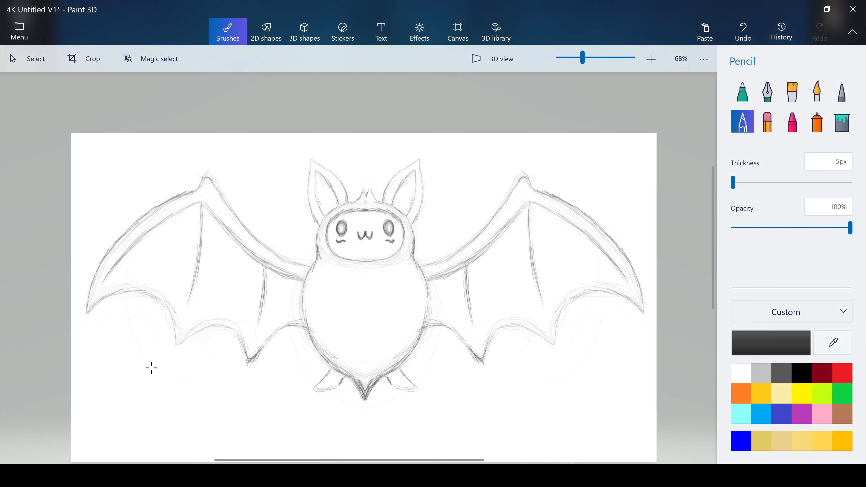
{"action": "left_click", "coordinate": [271, 24]}
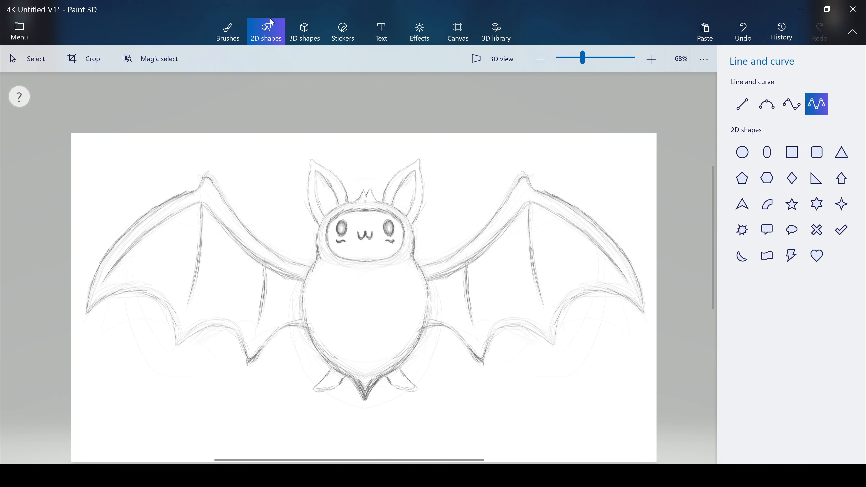
{"action": "left_click", "coordinate": [228, 30]}
{"action": "left_click", "coordinate": [266, 30]}
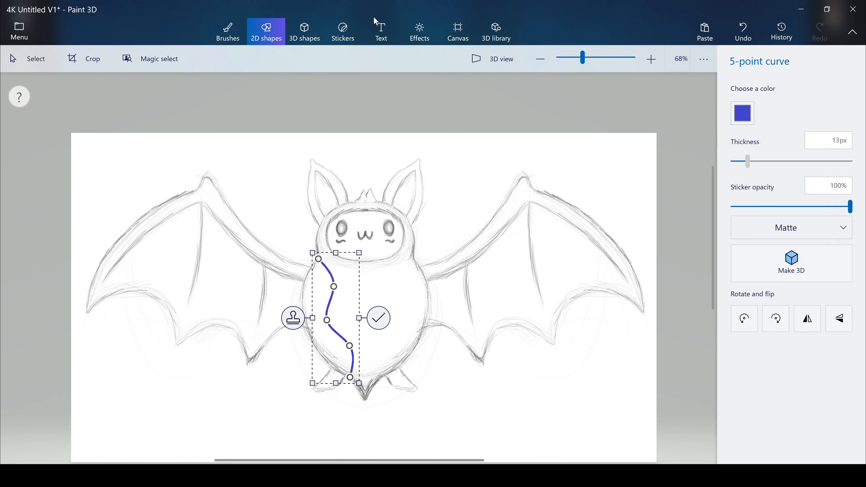
{"action": "left_click_drag", "start_coordinate": [747, 161], "coordinate": [755, 161]}
{"action": "left_click_drag", "start_coordinate": [333, 286], "coordinate": [305, 289]}
{"action": "left_click_drag", "start_coordinate": [326, 320], "coordinate": [332, 363]}
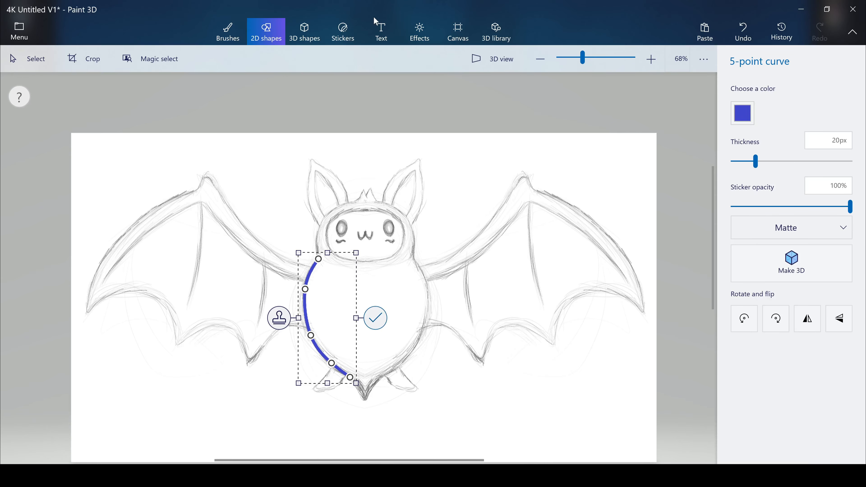
{"action": "key", "text": "Return"}
Trace the left side of the head with a 20 px 5-point curve from the neck to the hair tuft
{"action": "left_click_drag", "start_coordinate": [364, 208], "coordinate": [354, 201]}
{"action": "mouse_move", "coordinate": [340, 232]}
{"action": "left_mouse_down"}
{"action": "mouse_move", "coordinate": [323, 219]}
{"action": "mouse_move", "coordinate": [336, 208]}
{"action": "left_mouse_up"}
{"action": "scroll", "coordinate": [334, 205], "scroll_direction": "up", "scroll_amount": 5}
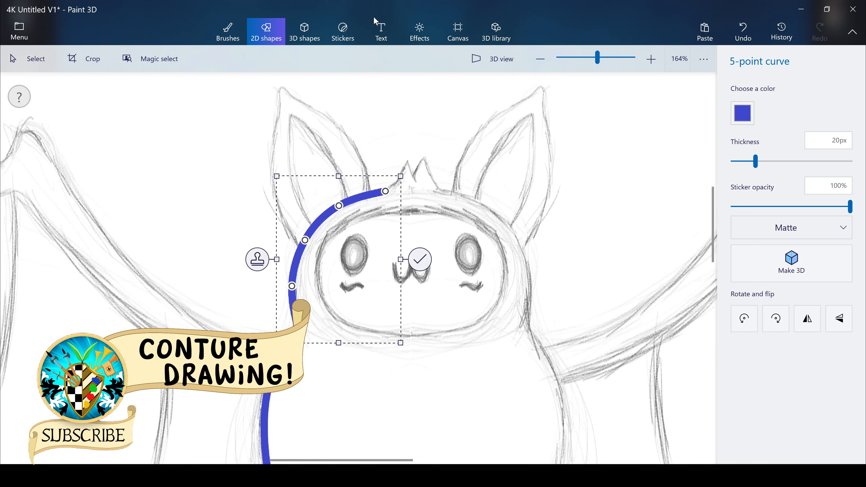
{"action": "key", "text": "Return"}
Draw a 5-point curve across the base of the left ear and pull its middle points up to the ear's contour
{"action": "left_click", "coordinate": [792, 104]}
{"action": "left_click", "coordinate": [817, 104]}
{"action": "left_click_drag", "start_coordinate": [296, 268], "coordinate": [368, 213]}
{"action": "left_click_drag", "start_coordinate": [331, 240], "coordinate": [280, 110]}
{"action": "left_click_drag", "start_coordinate": [350, 226], "coordinate": [323, 133]}
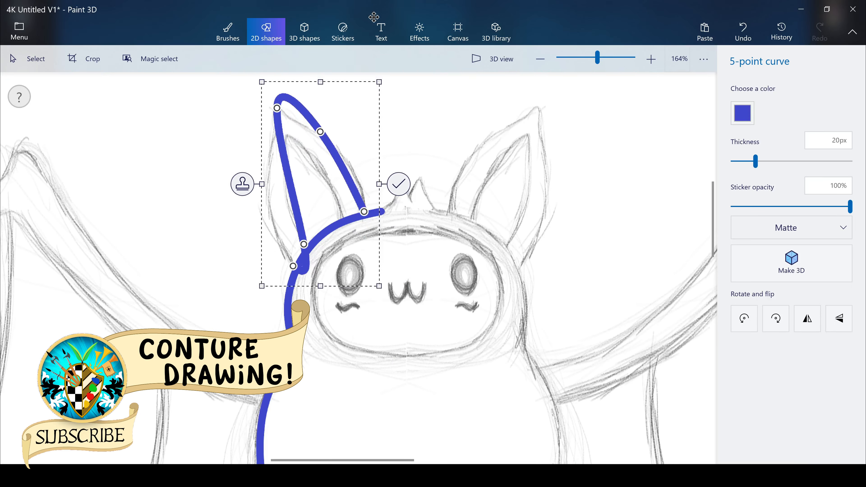
{"action": "left_click_drag", "start_coordinate": [314, 254], "coordinate": [266, 201]}
Set the curve's sticker opacity to 67% and refit its points to the left ear's outer edge and tip
{"action": "left_click_drag", "start_coordinate": [850, 207], "coordinate": [811, 207]}
{"action": "left_click_drag", "start_coordinate": [265, 201], "coordinate": [271, 208]}
{"action": "left_click_drag", "start_coordinate": [281, 109], "coordinate": [331, 144]}
{"action": "left_click_drag", "start_coordinate": [274, 128], "coordinate": [281, 118]}
{"action": "left_click_drag", "start_coordinate": [332, 144], "coordinate": [284, 132]}
{"action": "left_click_drag", "start_coordinate": [368, 213], "coordinate": [303, 131]}
{"action": "left_click_drag", "start_coordinate": [281, 129], "coordinate": [265, 177]}
{"action": "left_click_drag", "start_coordinate": [284, 132], "coordinate": [272, 150]}
{"action": "mouse_move", "coordinate": [303, 131]}
{"action": "left_mouse_down"}
{"action": "mouse_move", "coordinate": [275, 108]}
{"action": "mouse_move", "coordinate": [295, 123]}
{"action": "left_mouse_up"}
{"action": "left_click_drag", "start_coordinate": [271, 150], "coordinate": [276, 108]}
{"action": "left_click_drag", "start_coordinate": [265, 177], "coordinate": [274, 136]}
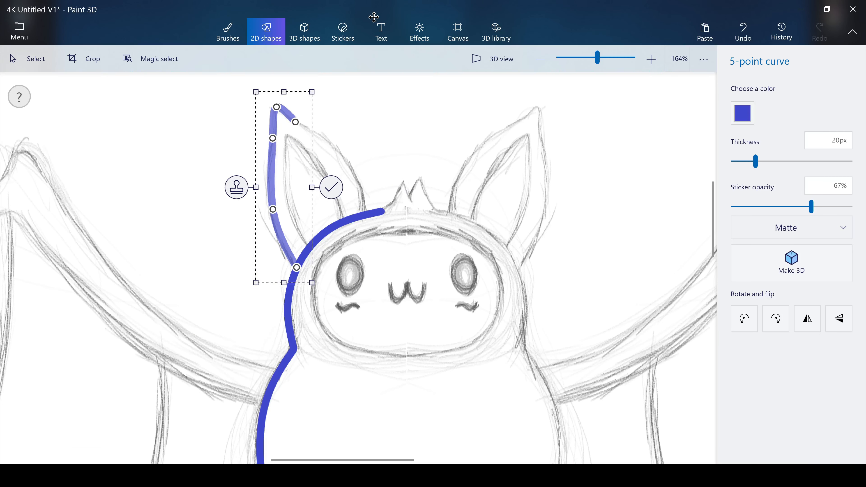
{"action": "left_click_drag", "start_coordinate": [273, 209], "coordinate": [271, 203]}
{"action": "left_click_drag", "start_coordinate": [297, 267], "coordinate": [298, 264]}
{"action": "key", "text": "Return"}
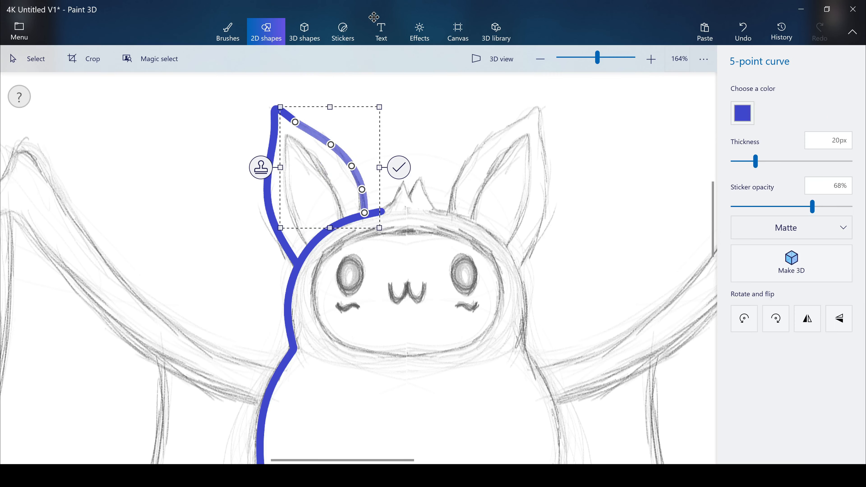
Close the left ear's outline and trace its inner contour using a 5-point and a 4-point curve
{"action": "key", "text": "Return"}
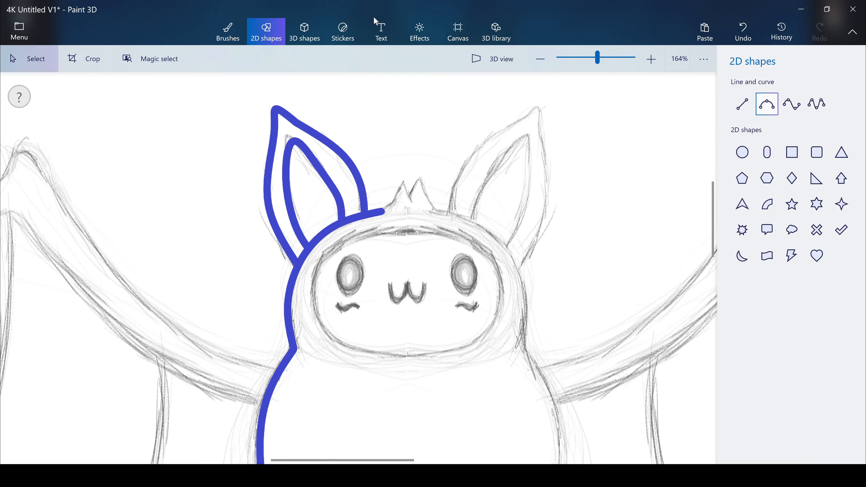
{"action": "key", "text": "ctrl+z"}
{"action": "key", "text": "ctrl+z"}
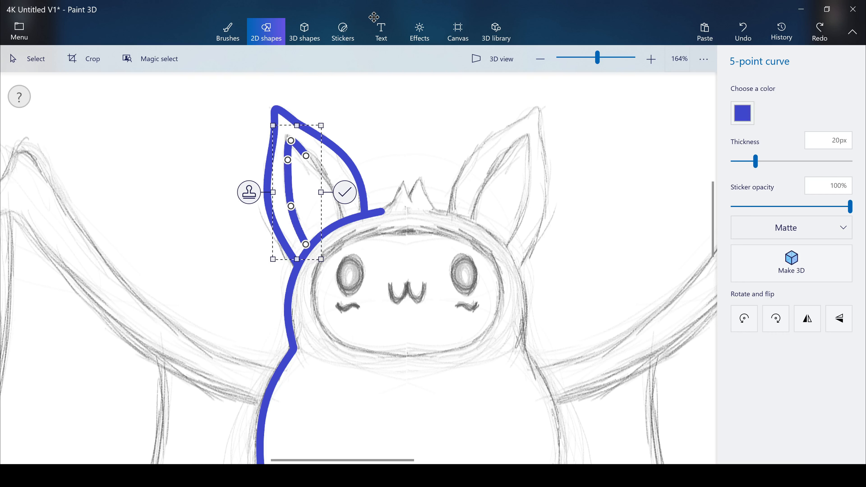
{"action": "key", "text": "Return"}
{"action": "left_click", "coordinate": [792, 105]}
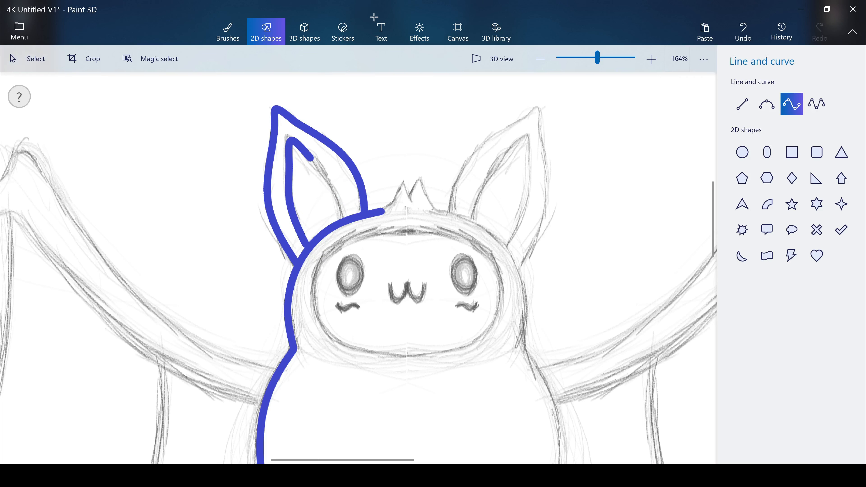
{"action": "left_click_drag", "start_coordinate": [308, 155], "coordinate": [342, 220]}
{"action": "left_click", "coordinate": [376, 188]}
Outline the bat's left eye with a circle shape stretched to the sketched oval
{"action": "left_click", "coordinate": [742, 152]}
{"action": "mouse_move", "coordinate": [340, 258]}
{"action": "left_mouse_down"}
{"action": "mouse_move", "coordinate": [368, 297]}
{"action": "mouse_move", "coordinate": [350, 254]}
{"action": "left_mouse_up"}
{"action": "left_click", "coordinate": [394, 275]}
{"action": "left_click", "coordinate": [816, 104]}
{"action": "left_click_drag", "start_coordinate": [389, 284], "coordinate": [427, 285]}
{"action": "left_click_drag", "start_coordinate": [398, 286], "coordinate": [398, 301]}
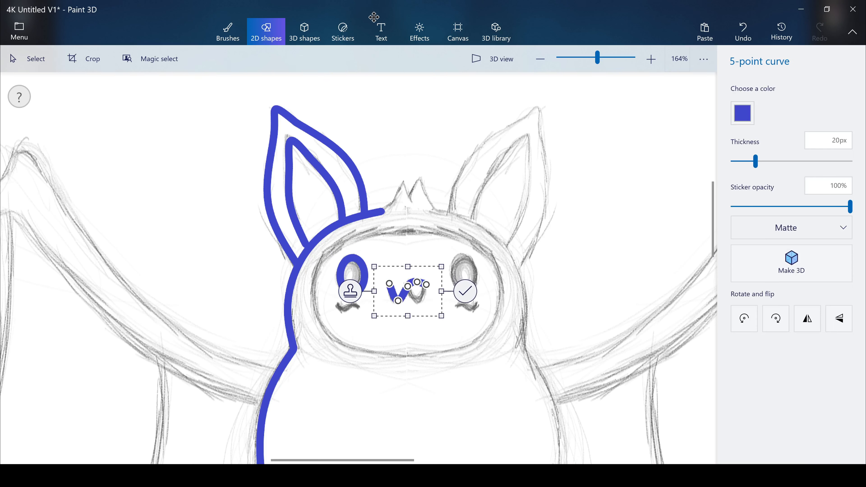
{"action": "key", "text": "Escape"}
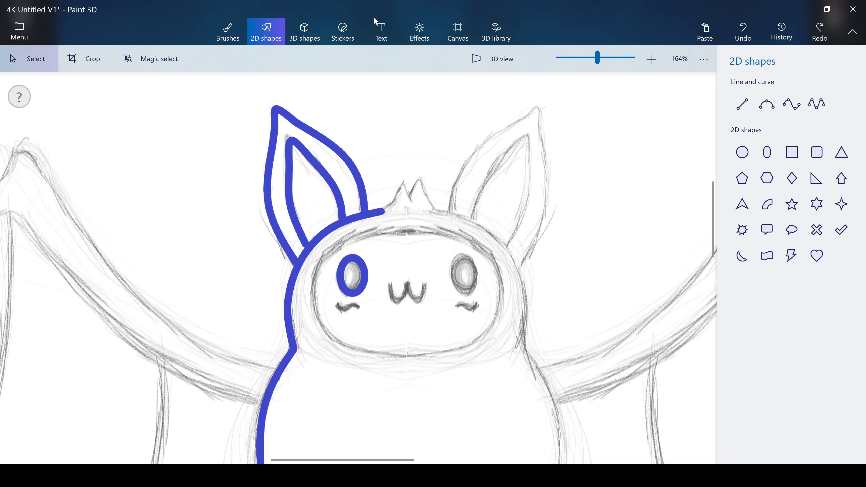
{"action": "key", "text": "ctrl+z"}
Trace the left half of the W-shaped mouth with a 5-point curve, 15 px thick
{"action": "scroll", "coordinate": [359, 269], "scroll_direction": "up", "scroll_amount": 5}
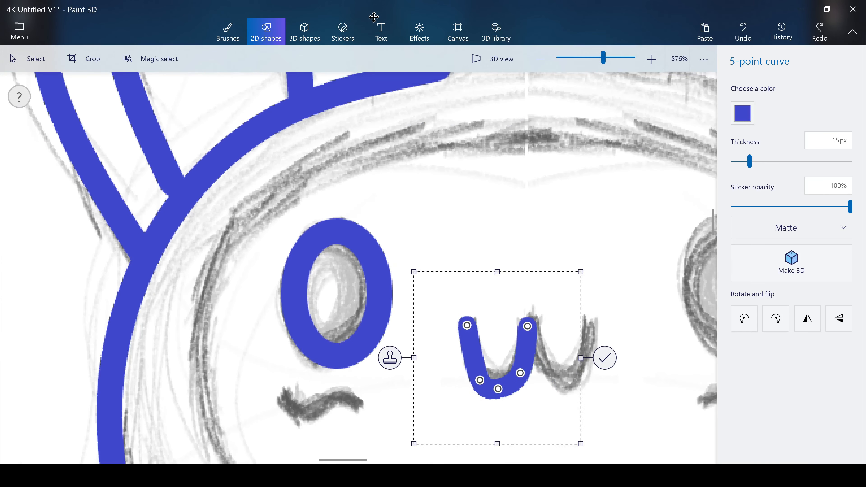
{"action": "left_click_drag", "start_coordinate": [479, 379], "coordinate": [479, 368]}
{"action": "left_click_drag", "start_coordinate": [497, 389], "coordinate": [496, 385]}
{"action": "left_click_drag", "start_coordinate": [521, 374], "coordinate": [515, 372]}
{"action": "left_click_drag", "start_coordinate": [467, 325], "coordinate": [470, 329]}
{"action": "left_click_drag", "start_coordinate": [527, 326], "coordinate": [529, 327]}
{"action": "left_click_drag", "start_coordinate": [470, 329], "coordinate": [471, 332]}
Stamp the mouth curve in place and move the duplicate beside it to form the right half of the mouth
{"action": "left_click", "coordinate": [394, 356]}
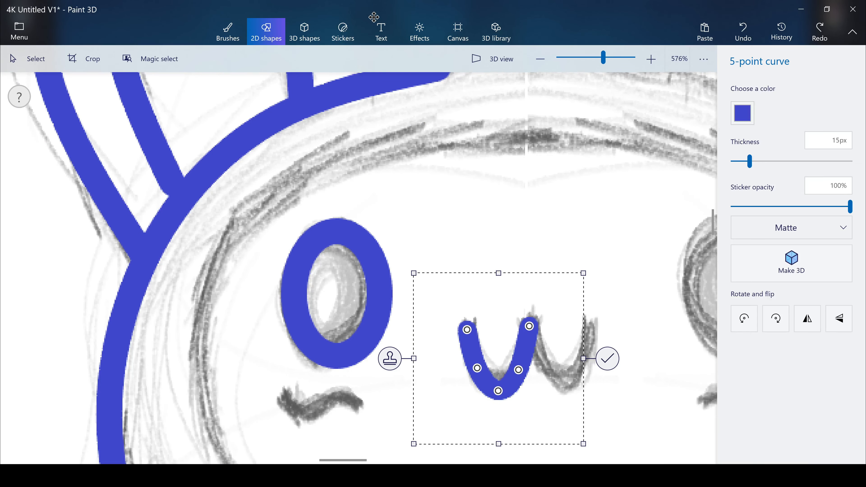
{"action": "left_click_drag", "start_coordinate": [532, 348], "coordinate": [605, 346]}
{"action": "key", "text": "Down"}
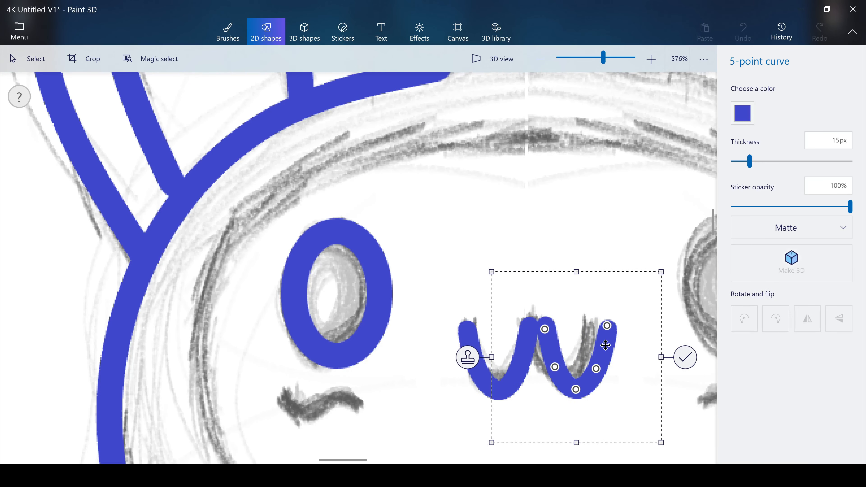
{"action": "key", "text": "Left"}
{"action": "key", "text": "Left"}
{"action": "key", "text": "Left"}
{"action": "key", "text": "Left"}
{"action": "key", "text": "Left"}
{"action": "key", "text": "Left"}
{"action": "key", "text": "Left"}
{"action": "key", "text": "Down"}
{"action": "key", "text": "Down"}
{"action": "key", "text": "Up"}
{"action": "left_click", "coordinate": [671, 359]}
Trace the small wavy line under the left eye with a 15 px 4-point curve
{"action": "left_click", "coordinate": [792, 104]}
{"action": "mouse_move", "coordinate": [287, 396]}
{"action": "left_mouse_down"}
{"action": "mouse_move", "coordinate": [359, 403]}
{"action": "mouse_move", "coordinate": [318, 405]}
{"action": "left_mouse_up"}
{"action": "left_click", "coordinate": [808, 318]}
{"action": "scroll", "coordinate": [606, 345], "scroll_direction": "down", "scroll_amount": 3}
Place a horizontally flipped copy of the wavy line under the right eye
{"action": "left_click", "coordinate": [427, 311]}
{"action": "left_click_drag", "start_coordinate": [319, 305], "coordinate": [603, 314]}
{"action": "left_click_drag", "start_coordinate": [343, 460], "coordinate": [351, 460]}
{"action": "left_click", "coordinate": [807, 318]}
{"action": "left_click_drag", "start_coordinate": [494, 313], "coordinate": [632, 304]}
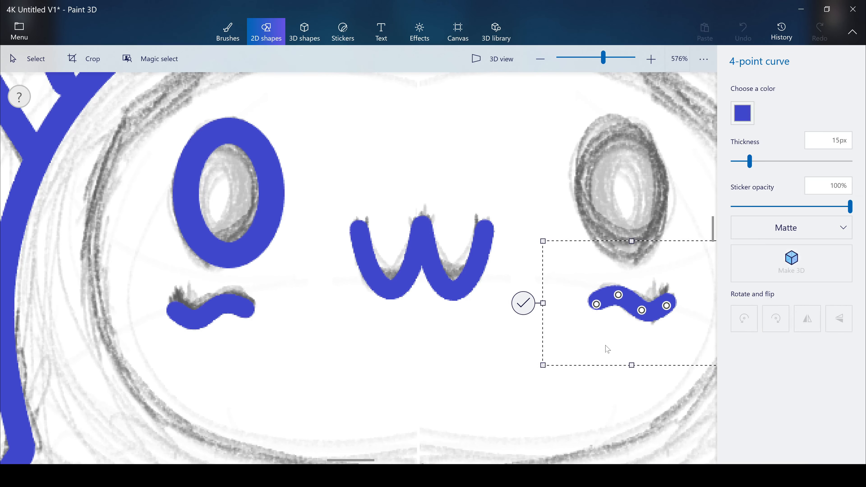
{"action": "left_click", "coordinate": [524, 302]}
Trace the pointed peak of the left wing with a 5-point curve
{"action": "left_click_drag", "start_coordinate": [603, 58], "coordinate": [596, 57]}
{"action": "left_click_drag", "start_coordinate": [361, 460], "coordinate": [290, 460]}
{"action": "left_click", "coordinate": [817, 104]}
{"action": "left_click_drag", "start_coordinate": [242, 180], "coordinate": [289, 183]}
{"action": "left_click_drag", "start_coordinate": [266, 184], "coordinate": [267, 152]}
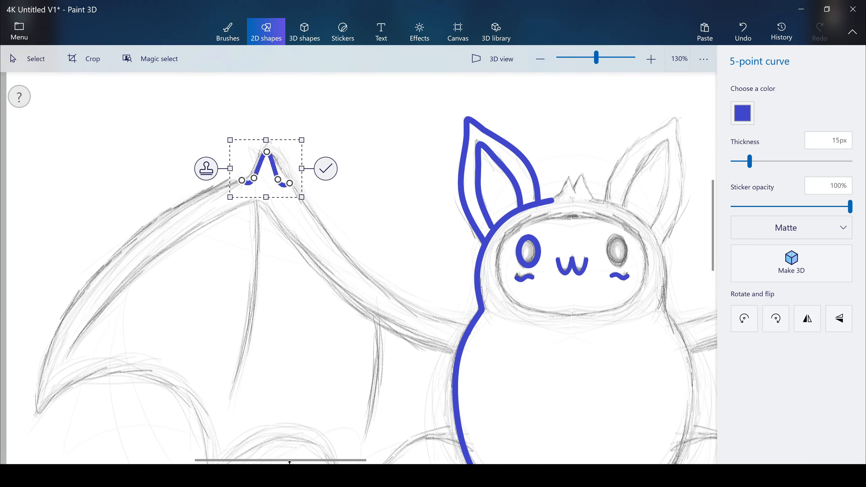
{"action": "left_click", "coordinate": [326, 167]}
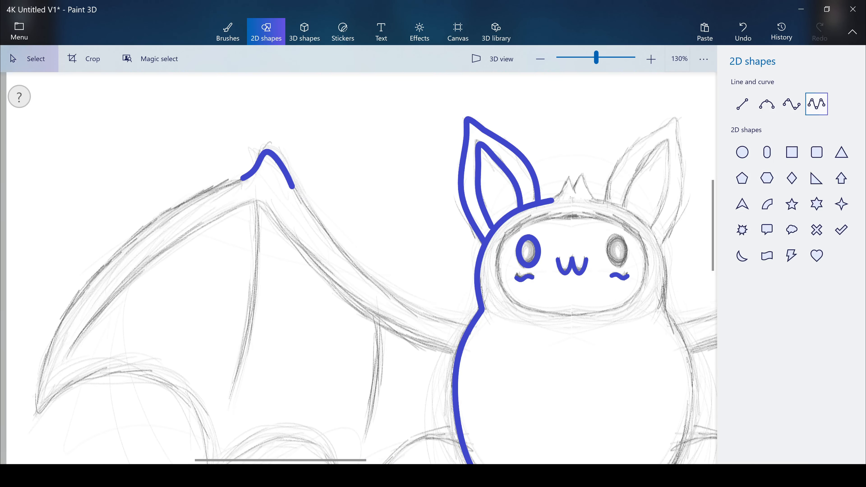
Trace the left wing's upper edge from the peak to the body with a 20 px 5-point curve
{"action": "left_click", "coordinate": [817, 104]}
{"action": "left_click_drag", "start_coordinate": [291, 185], "coordinate": [468, 328]}
{"action": "left_click_drag", "start_coordinate": [343, 211], "coordinate": [318, 226]}
{"action": "left_click_drag", "start_coordinate": [370, 268], "coordinate": [376, 282]}
{"action": "left_click_drag", "start_coordinate": [431, 282], "coordinate": [424, 316]}
{"action": "left_click_drag", "start_coordinate": [377, 282], "coordinate": [374, 284]}
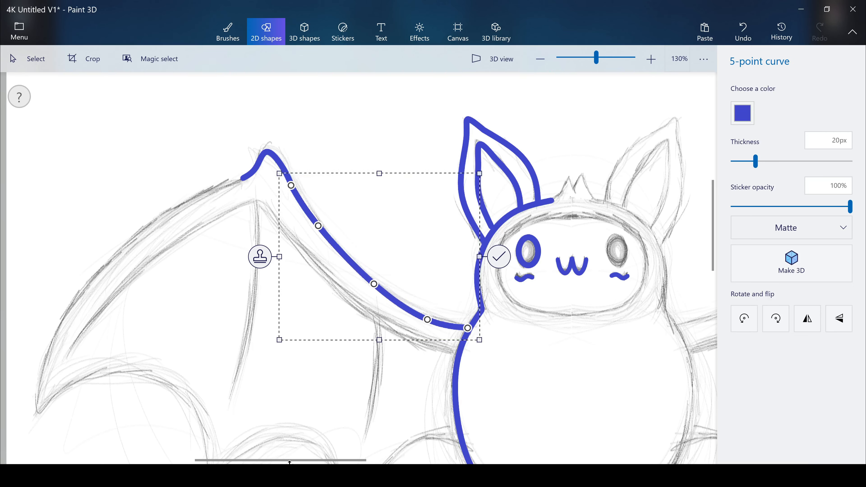
{"action": "left_click_drag", "start_coordinate": [424, 316], "coordinate": [427, 318]}
{"action": "left_click", "coordinate": [499, 257]}
Trace the left wing's outer edge from its lower tip to the peak with a 20 px 5-point curve
{"action": "left_click", "coordinate": [817, 104]}
{"action": "mouse_move", "coordinate": [37, 411]}
{"action": "left_mouse_down"}
{"action": "mouse_move", "coordinate": [226, 177]}
{"action": "mouse_move", "coordinate": [242, 178]}
{"action": "left_mouse_up"}
{"action": "left_click_drag", "start_coordinate": [206, 249], "coordinate": [177, 224]}
{"action": "left_click_drag", "start_coordinate": [140, 295], "coordinate": [105, 266]}
{"action": "left_click_drag", "start_coordinate": [177, 224], "coordinate": [174, 205]}
{"action": "left_click_drag", "start_coordinate": [75, 340], "coordinate": [52, 338]}
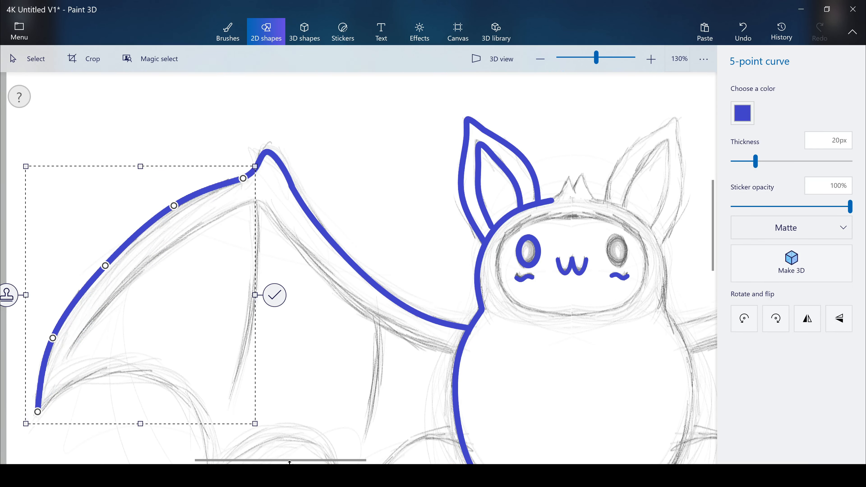
{"action": "left_click_drag", "start_coordinate": [106, 266], "coordinate": [97, 264]}
{"action": "left_click", "coordinate": [275, 295]}
Trace the outermost scallop of the left wing's lower edge with a 5-point curve starting at the wing tip
{"action": "left_click", "coordinate": [817, 104]}
{"action": "scroll", "coordinate": [358, 267], "scroll_direction": "down", "scroll_amount": 3}
{"action": "left_click_drag", "start_coordinate": [37, 299], "coordinate": [211, 360]}
{"action": "left_click_drag", "start_coordinate": [120, 340], "coordinate": [153, 256]}
{"action": "left_click_drag", "start_coordinate": [84, 303], "coordinate": [85, 263]}
{"action": "left_click_drag", "start_coordinate": [152, 257], "coordinate": [157, 267]}
{"action": "left_click_drag", "start_coordinate": [171, 333], "coordinate": [203, 299]}
{"action": "left_click_drag", "start_coordinate": [157, 266], "coordinate": [158, 256]}
{"action": "left_click", "coordinate": [242, 306]}
Trace the middle scallop of the left wing's lower edge with a 5-point curve
{"action": "left_click", "coordinate": [816, 104]}
{"action": "left_click_drag", "start_coordinate": [211, 358], "coordinate": [347, 394]}
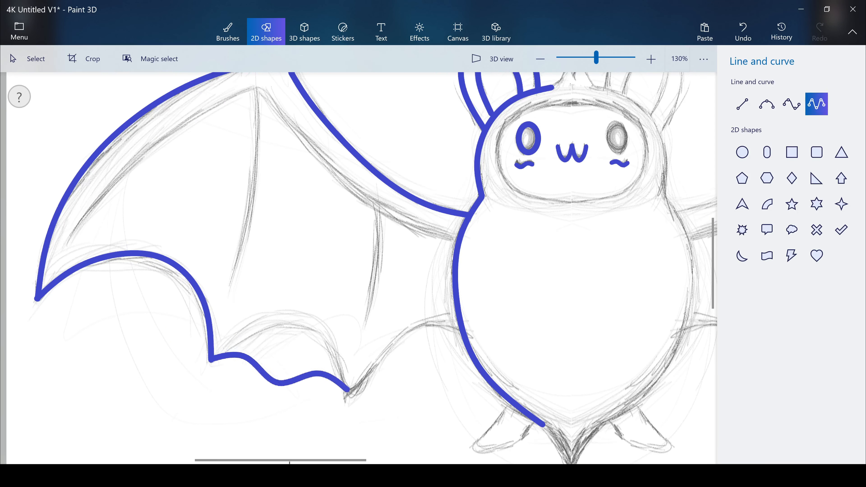
{"action": "left_click_drag", "start_coordinate": [277, 385], "coordinate": [295, 310]}
{"action": "left_click_drag", "start_coordinate": [248, 359], "coordinate": [249, 321]}
{"action": "left_click_drag", "start_coordinate": [317, 376], "coordinate": [331, 339]}
{"action": "mouse_move", "coordinate": [295, 310]}
{"action": "left_mouse_down"}
{"action": "mouse_move", "coordinate": [301, 316]}
{"action": "mouse_move", "coordinate": [251, 321]}
{"action": "left_mouse_up"}
{"action": "mouse_move", "coordinate": [330, 338]}
{"action": "left_mouse_down"}
{"action": "mouse_move", "coordinate": [341, 344]}
{"action": "mouse_move", "coordinate": [331, 346]}
{"action": "left_mouse_up"}
{"action": "left_click_drag", "start_coordinate": [301, 316], "coordinate": [262, 324]}
{"action": "left_click", "coordinate": [378, 355]}
Trace the innermost scallop of the left wing's lower edge up to the body with a 20 px 5-point curve
{"action": "left_click", "coordinate": [817, 104]}
{"action": "mouse_move", "coordinate": [347, 394]}
{"action": "left_mouse_down"}
{"action": "mouse_move", "coordinate": [450, 330]}
{"action": "mouse_move", "coordinate": [460, 333]}
{"action": "left_mouse_up"}
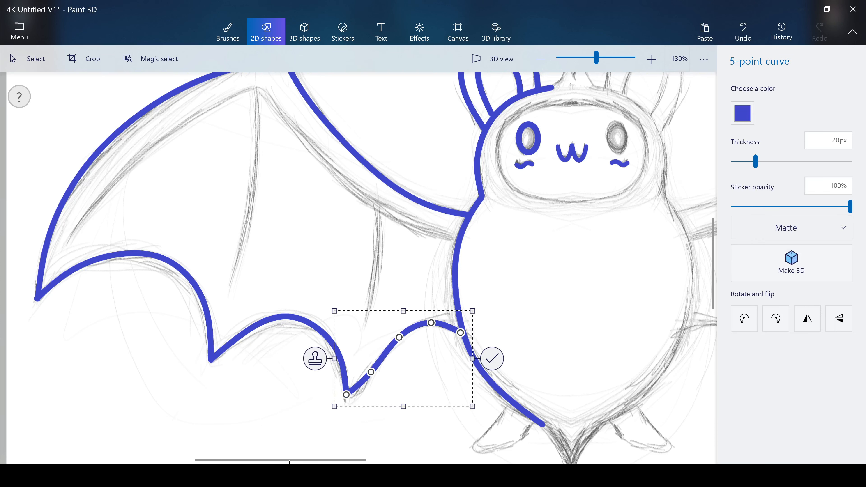
{"action": "left_click", "coordinate": [492, 358]}
Trace the left wing arm's lower line from the joint below the peak to the body with a 20 px 5-point curve
{"action": "left_click", "coordinate": [818, 104]}
{"action": "left_click_drag", "start_coordinate": [256, 86], "coordinate": [455, 241]}
{"action": "left_click_drag", "start_coordinate": [415, 191], "coordinate": [395, 218]}
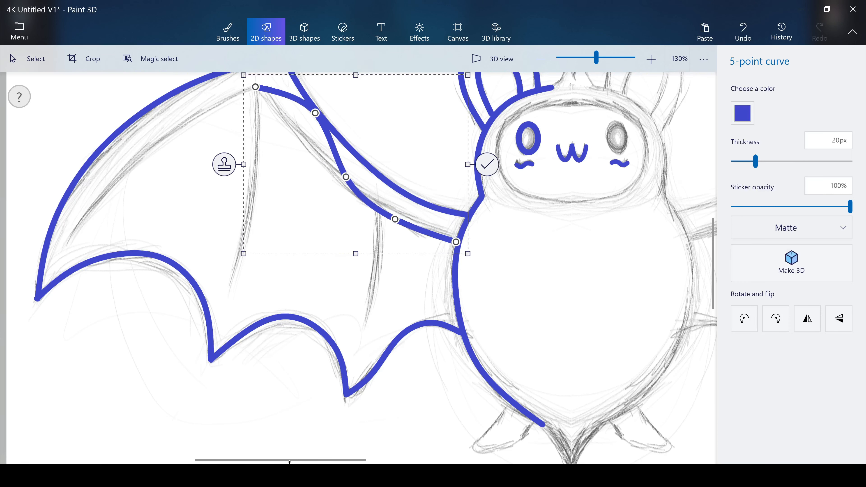
{"action": "left_click_drag", "start_coordinate": [315, 113], "coordinate": [295, 132]}
{"action": "left_click_drag", "start_coordinate": [346, 176], "coordinate": [343, 181]}
{"action": "left_click_drag", "start_coordinate": [394, 219], "coordinate": [398, 218]}
{"action": "left_click_drag", "start_coordinate": [456, 242], "coordinate": [458, 240]}
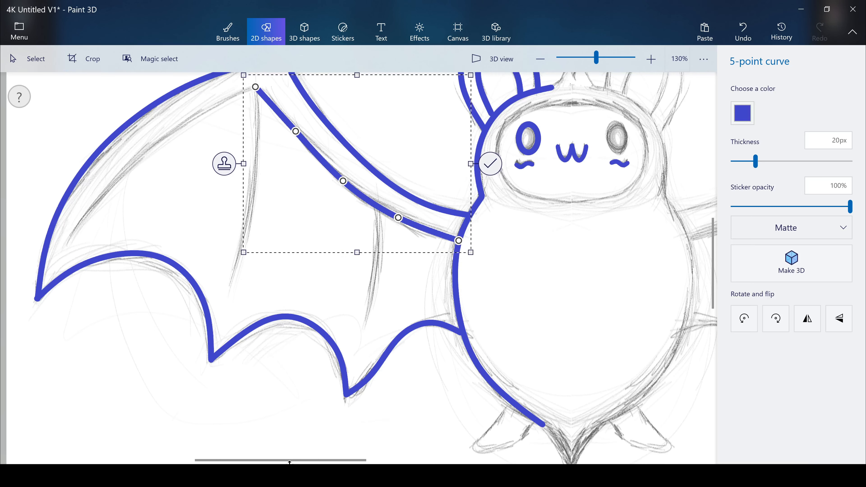
{"action": "left_click_drag", "start_coordinate": [295, 131], "coordinate": [297, 134]}
{"action": "left_click_drag", "start_coordinate": [255, 86], "coordinate": [258, 84]}
{"action": "scroll", "coordinate": [361, 268], "scroll_direction": "up", "scroll_amount": 1}
{"action": "left_click", "coordinate": [490, 206]}
Trace the left wing's inner line from the joint toward the outer tip with a 4-point curve
{"action": "left_click", "coordinate": [792, 104]}
{"action": "left_click_drag", "start_coordinate": [258, 127], "coordinate": [64, 291]}
{"action": "left_click_drag", "start_coordinate": [129, 237], "coordinate": [116, 220]}
{"action": "left_click_drag", "start_coordinate": [194, 182], "coordinate": [189, 161]}
{"action": "left_click", "coordinate": [288, 209]}
Trace the long rib running down from the left wing's joint with a 20 px 4-point curve
{"action": "left_click_drag", "start_coordinate": [258, 127], "coordinate": [230, 332]}
{"action": "left_click_drag", "start_coordinate": [222, 263], "coordinate": [256, 264]}
{"action": "left_click_drag", "start_coordinate": [230, 333], "coordinate": [239, 337]}
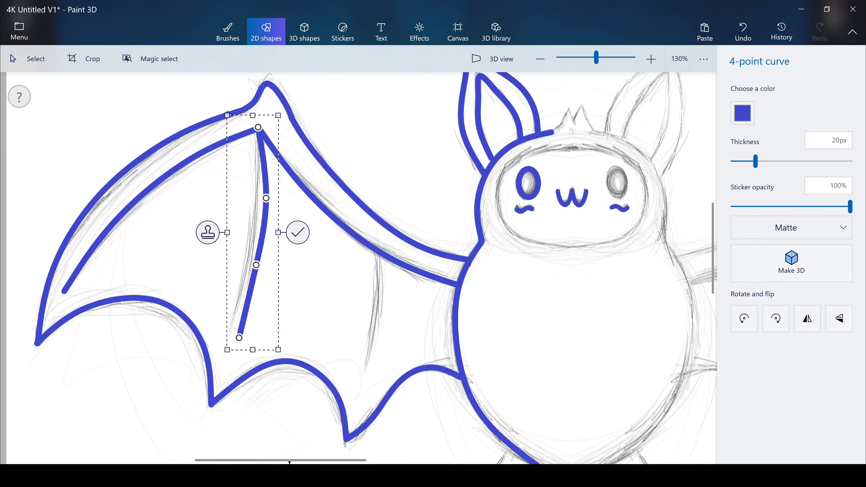
{"action": "left_click_drag", "start_coordinate": [256, 264], "coordinate": [265, 269]}
{"action": "left_click_drag", "start_coordinate": [265, 199], "coordinate": [267, 204]}
{"action": "left_click_drag", "start_coordinate": [265, 269], "coordinate": [261, 269]}
{"action": "left_click_drag", "start_coordinate": [239, 337], "coordinate": [235, 346]}
{"action": "left_click", "coordinate": [298, 236]}
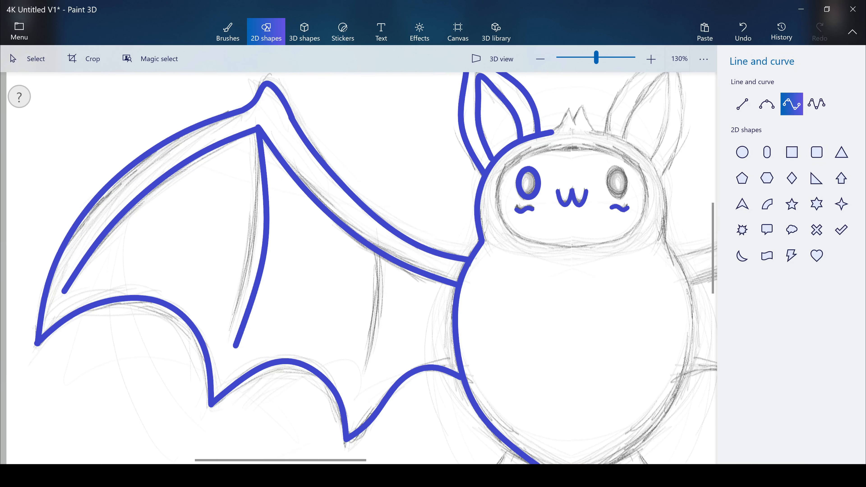
Trace the short inner rib of the left wing with a 3-point curve
{"action": "left_click", "coordinate": [767, 104]}
{"action": "left_click_drag", "start_coordinate": [375, 251], "coordinate": [363, 377]}
{"action": "mouse_move", "coordinate": [369, 313]}
{"action": "left_mouse_down"}
{"action": "mouse_move", "coordinate": [387, 319]}
{"action": "mouse_move", "coordinate": [378, 313]}
{"action": "left_mouse_up"}
{"action": "left_click_drag", "start_coordinate": [363, 376], "coordinate": [363, 389]}
{"action": "left_click", "coordinate": [414, 320]}
{"action": "left_click", "coordinate": [742, 153]}
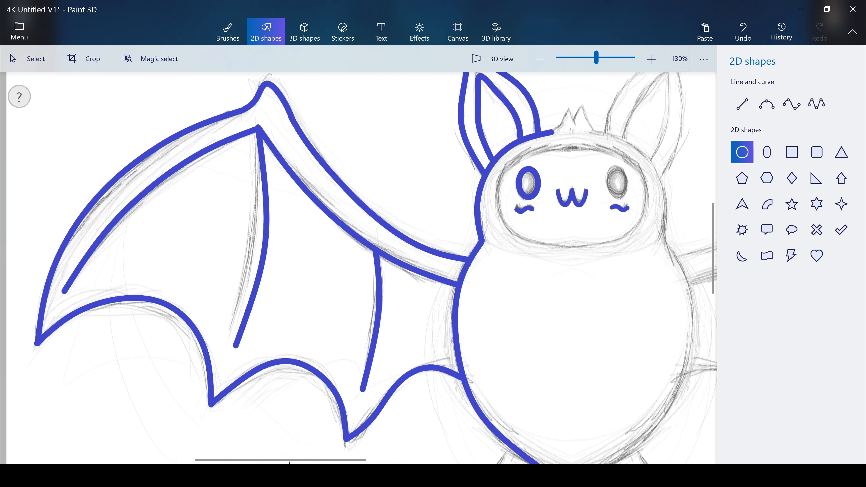
{"action": "left_click_drag", "start_coordinate": [502, 158], "coordinate": [662, 280]}
{"action": "left_click_drag", "start_coordinate": [582, 220], "coordinate": [569, 202]}
{"action": "left_click_drag", "start_coordinate": [489, 202], "coordinate": [491, 201]}
{"action": "left_click", "coordinate": [669, 202]}
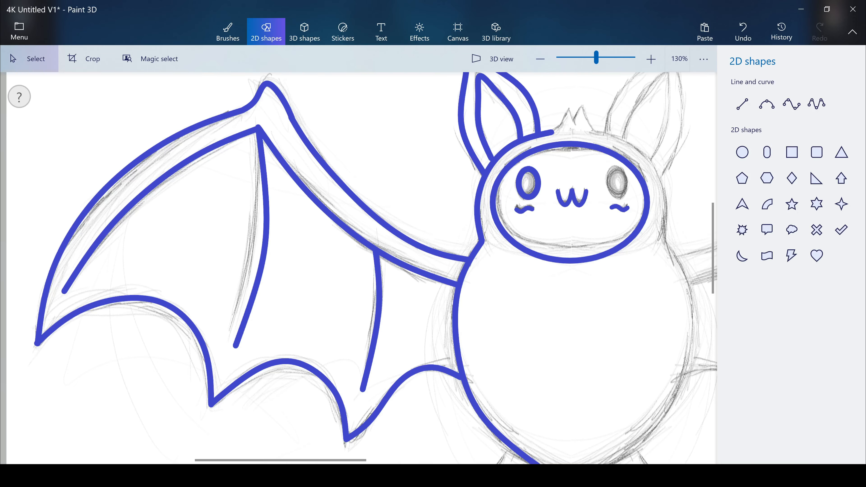
{"action": "key", "text": "ctrl+z"}
Outline the bat's face with an unfilled 20 px ellipse fitted to the sketch
{"action": "left_click", "coordinate": [742, 152]}
{"action": "mouse_move", "coordinate": [499, 162]}
{"action": "left_mouse_down"}
{"action": "mouse_move", "coordinate": [626, 224]}
{"action": "mouse_move", "coordinate": [643, 258]}
{"action": "left_mouse_up"}
{"action": "left_click_drag", "start_coordinate": [571, 209], "coordinate": [567, 193]}
{"action": "left_click_drag", "start_coordinate": [567, 241], "coordinate": [567, 258]}
{"action": "left_click_drag", "start_coordinate": [566, 201], "coordinate": [566, 197]}
{"action": "left_click_drag", "start_coordinate": [493, 197], "coordinate": [491, 197]}
{"action": "left_click_drag", "start_coordinate": [638, 197], "coordinate": [652, 197]}
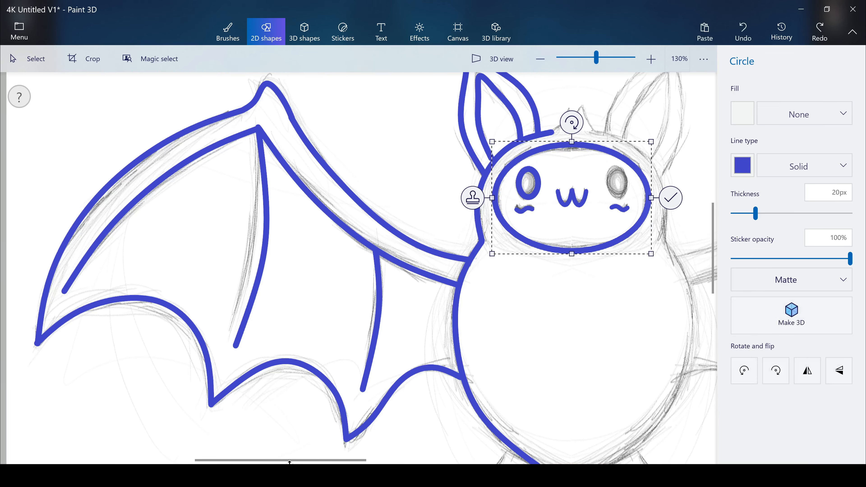
{"action": "left_click", "coordinate": [671, 197]}
Trace the pointed tail at the bottom of the body with a 20 px 5-point curve
{"action": "scroll", "coordinate": [601, 314], "scroll_direction": "down", "scroll_amount": 4}
{"action": "scroll", "coordinate": [601, 314], "scroll_direction": "right", "scroll_amount": 3}
{"action": "left_click", "coordinate": [817, 104]}
{"action": "mouse_move", "coordinate": [456, 328]}
{"action": "left_mouse_down"}
{"action": "mouse_move", "coordinate": [512, 332]}
{"action": "mouse_move", "coordinate": [481, 362]}
{"action": "left_mouse_up"}
{"action": "left_click_drag", "start_coordinate": [484, 333], "coordinate": [489, 370]}
{"action": "left_click_drag", "start_coordinate": [498, 329], "coordinate": [499, 353]}
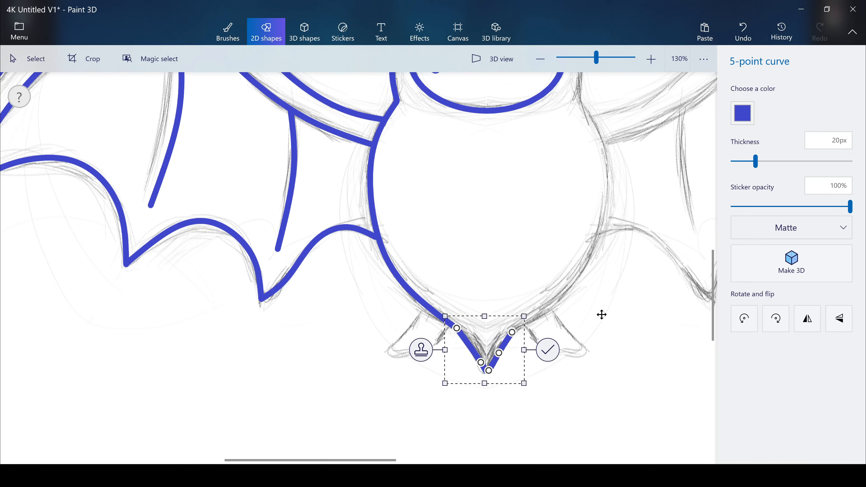
{"action": "left_click", "coordinate": [548, 350]}
Trace the bat's left foot with a 20 px 5-point curve
{"action": "left_click", "coordinate": [817, 104]}
{"action": "mouse_move", "coordinate": [424, 307]}
{"action": "left_mouse_down"}
{"action": "mouse_move", "coordinate": [384, 354]}
{"action": "mouse_move", "coordinate": [449, 326]}
{"action": "left_mouse_up"}
{"action": "mouse_move", "coordinate": [436, 318]}
{"action": "left_mouse_down"}
{"action": "mouse_move", "coordinate": [389, 353]}
{"action": "mouse_move", "coordinate": [428, 349]}
{"action": "left_mouse_up"}
{"action": "left_click_drag", "start_coordinate": [431, 309], "coordinate": [410, 332]}
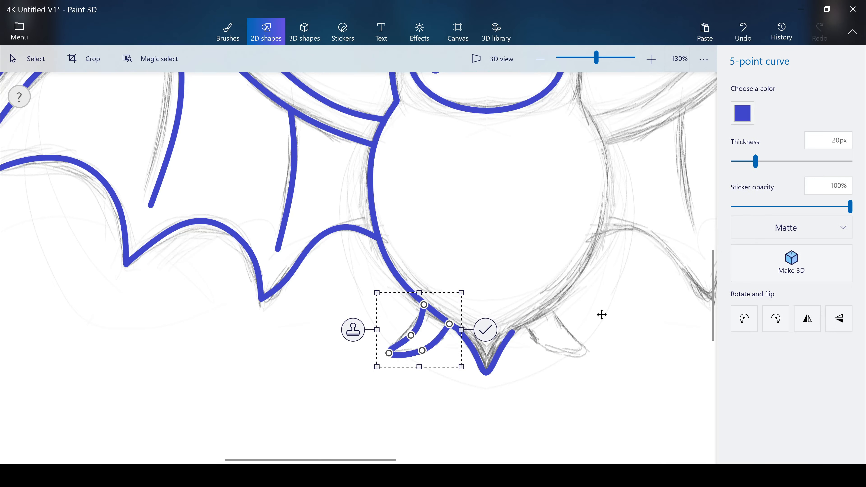
{"action": "left_click", "coordinate": [485, 329]}
Save the traced drawing to the Desktop as a 2D PNG image named bat V5
{"action": "scroll", "coordinate": [522, 239], "scroll_direction": "down", "scroll_amount": 5}
{"action": "scroll", "coordinate": [522, 240], "scroll_direction": "up", "scroll_amount": 2}
{"action": "left_click", "coordinate": [19, 31]}
{"action": "left_click", "coordinate": [38, 174]}
{"action": "left_click", "coordinate": [448, 92]}
{"action": "left_click", "coordinate": [102, 396]}
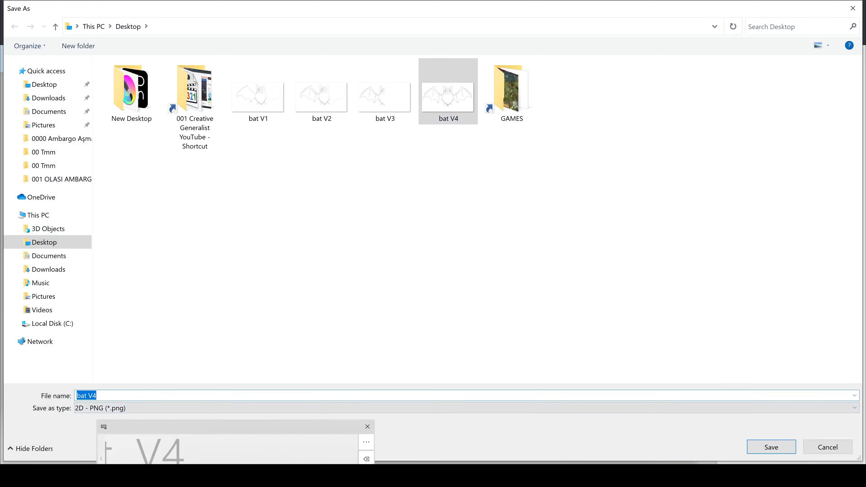
{"action": "left_click", "coordinate": [771, 447]}
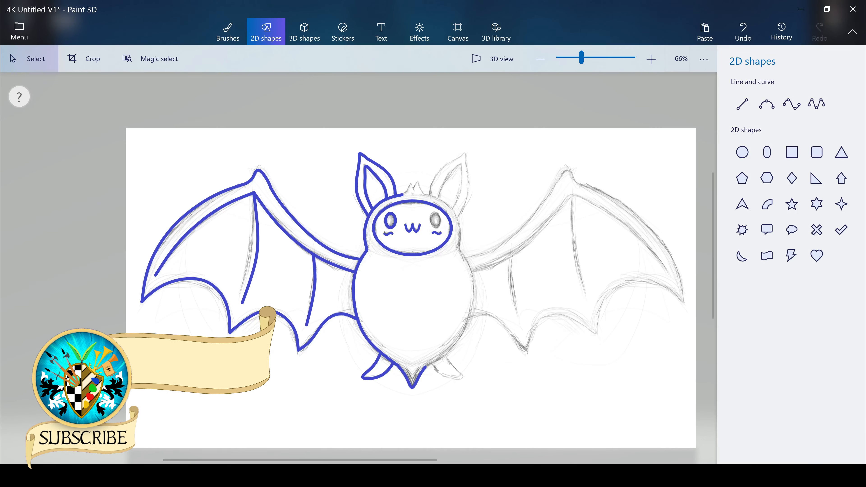
Cover the pencil sketch with light grey Fill at 15% tolerance on the background and inside the left wing, ear and foot
{"action": "left_click", "coordinate": [792, 152]}
{"action": "left_click", "coordinate": [228, 31]}
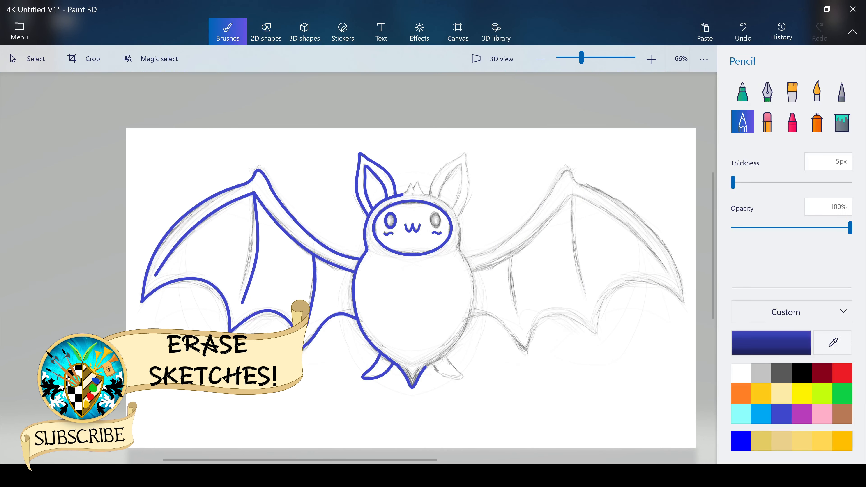
{"action": "left_click", "coordinate": [842, 121]}
{"action": "left_click", "coordinate": [761, 373]}
{"action": "left_click", "coordinate": [413, 300]}
{"action": "left_click", "coordinate": [218, 255]}
{"action": "left_click", "coordinate": [363, 185]}
{"action": "left_click", "coordinate": [379, 369]}
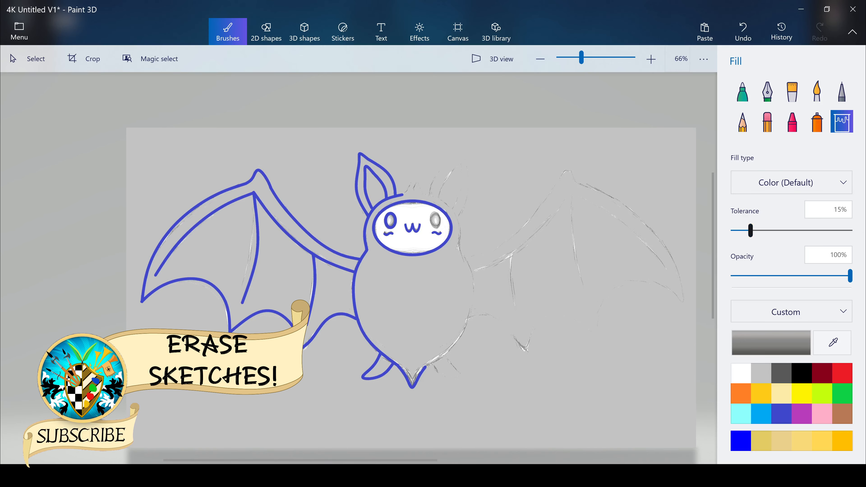
Raise the fill tolerance and fill the body, inner wing and face areas to remove remaining sketch lines
{"action": "left_click", "coordinate": [443, 300]}
{"action": "left_click_drag", "start_coordinate": [751, 231], "coordinate": [769, 231]}
{"action": "left_click", "coordinate": [336, 290]}
{"action": "left_click", "coordinate": [412, 244]}
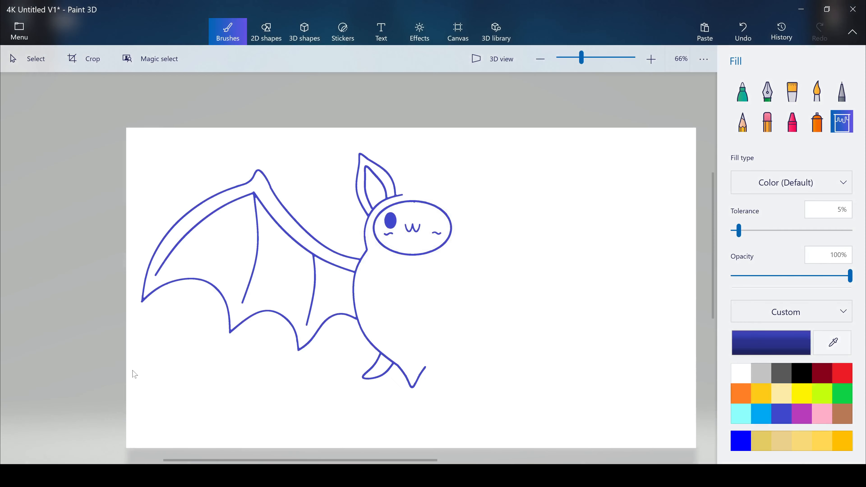
Select the left half of the bat up to the centreline and flip its copy horizontally for the right half
{"action": "left_click", "coordinate": [29, 59]}
{"action": "left_click_drag", "start_coordinate": [129, 130], "coordinate": [413, 426]}
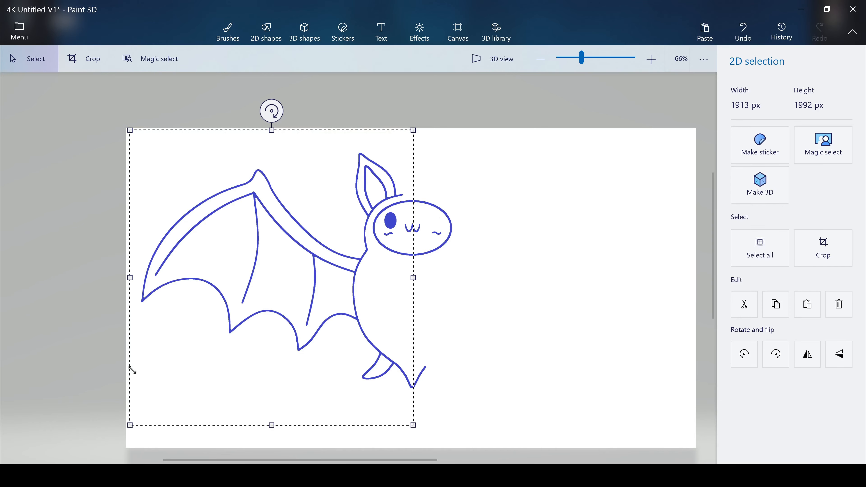
{"action": "left_click", "coordinate": [807, 354]}
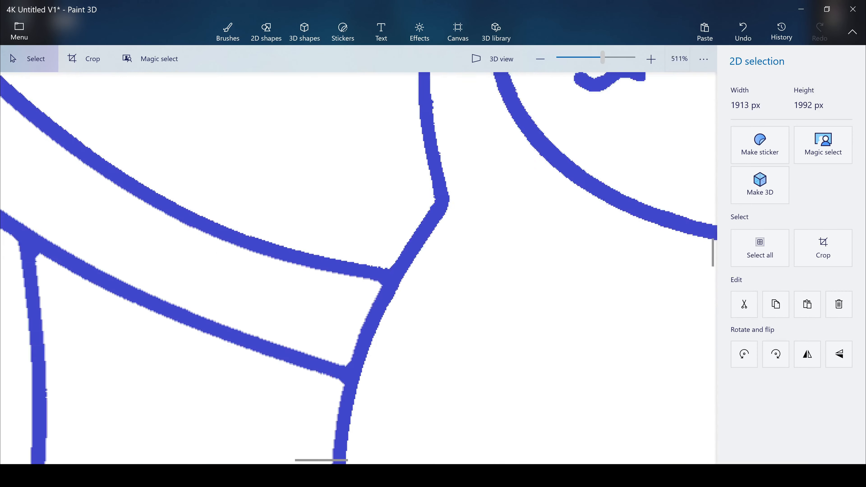
Nudge the mirrored half left until it meets the original half at the bat's centreline
{"action": "scroll", "coordinate": [358, 268], "scroll_direction": "down", "scroll_amount": 5}
{"action": "key", "text": "Left"}
{"action": "key", "text": "Left"}
{"action": "key", "text": "Left"}
{"action": "key", "text": "Left"}
{"action": "key", "text": "Left"}
{"action": "key", "text": "Left"}
{"action": "key", "text": "Left"}
{"action": "key", "text": "Left"}
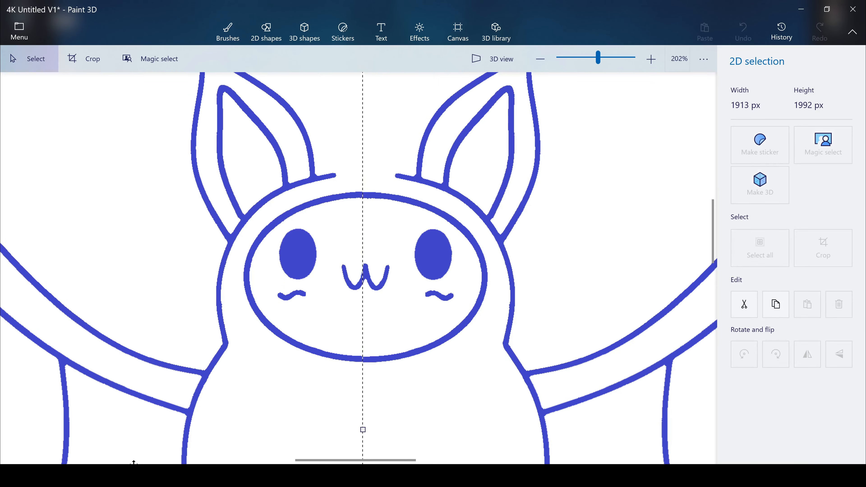
Fine-tune the mirrored half's alignment at the tail and face, and fix it in place
{"action": "left_click_drag", "start_coordinate": [445, 416], "coordinate": [485, 88]}
{"action": "key", "text": "Left"}
{"action": "key", "text": "Left"}
{"action": "key", "text": "Down"}
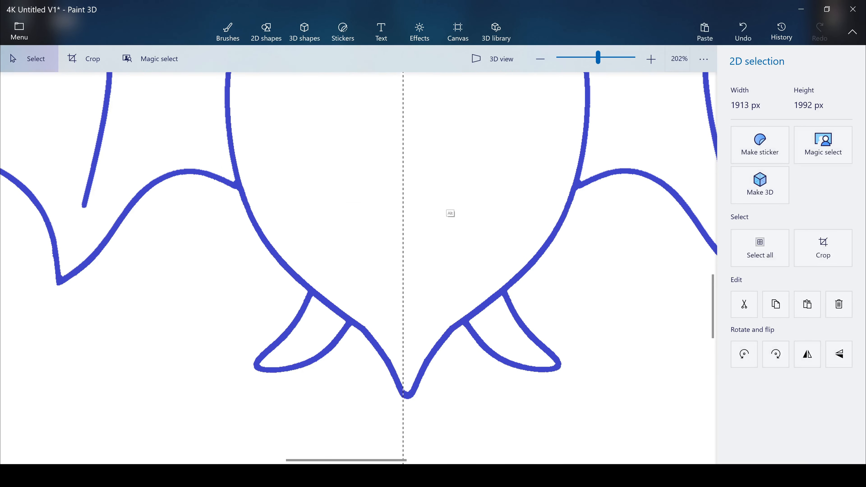
{"action": "key", "text": "Left"}
{"action": "left_click_drag", "start_coordinate": [446, 209], "coordinate": [445, 447]}
{"action": "key", "text": "Right"}
{"action": "key", "text": "Right"}
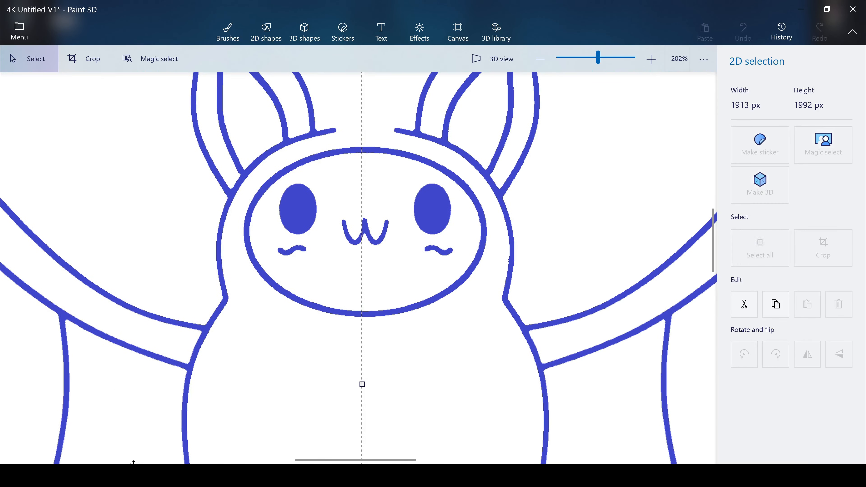
{"action": "key", "text": "Up"}
{"action": "left_click", "coordinate": [133, 463]}
{"action": "scroll", "coordinate": [448, 282], "scroll_direction": "down", "scroll_amount": 7}
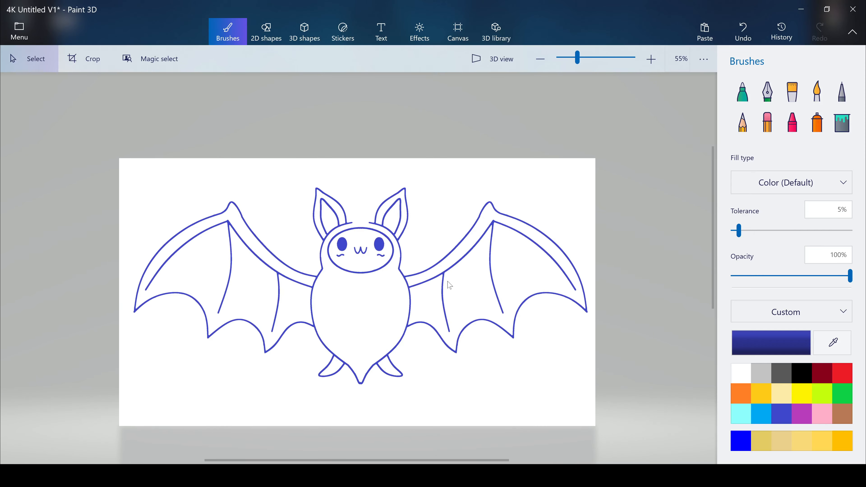
{"action": "left_click", "coordinate": [19, 31]}
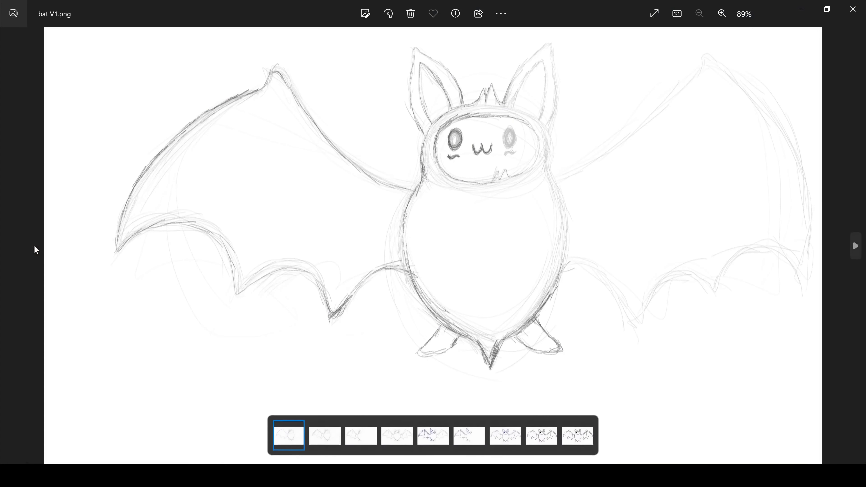
Switch to the image viewer and review the saved bat versions from the first sketch, bat V1, to bat V9
{"action": "key", "text": "Right"}
{"action": "key", "text": "Right"}
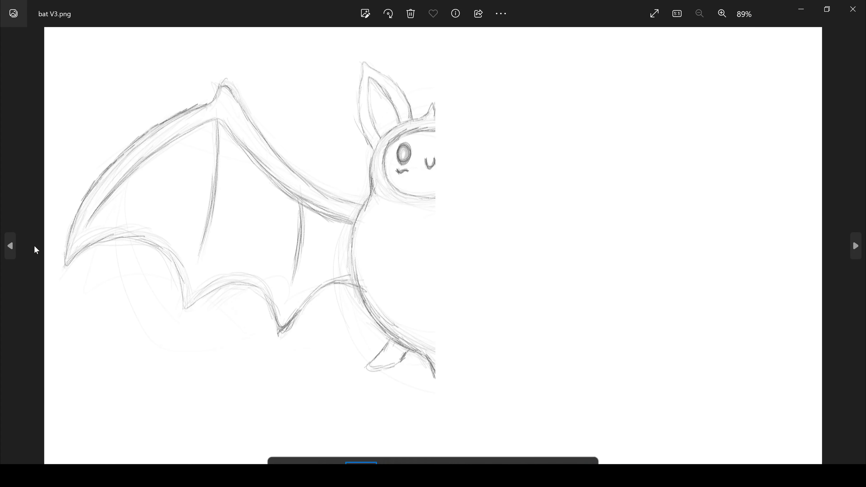
{"action": "key", "text": "Right"}
{"action": "key", "text": "Right"}
{"action": "key", "text": "Right"}
{"action": "key", "text": "Right"}
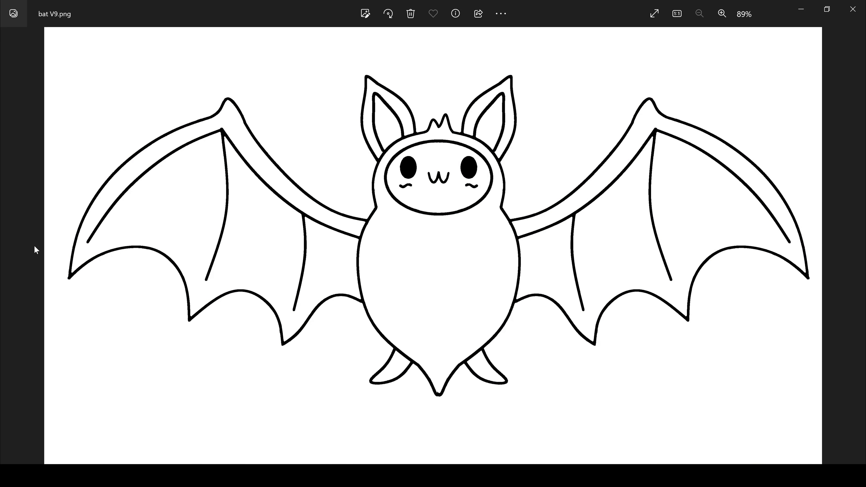
{"action": "key", "text": "Right"}
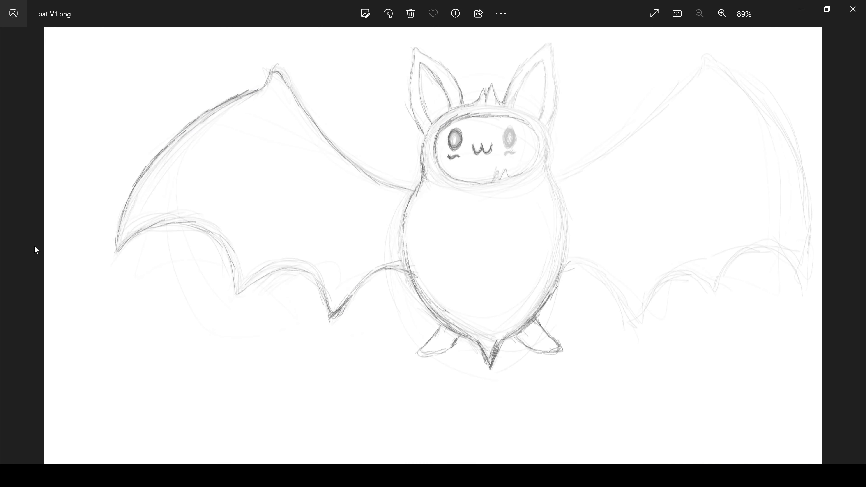
{"action": "key", "text": "Right"}
{"action": "key", "text": "Right"}
{"action": "key", "text": "Right"}
{"action": "key", "text": "Right"}
{"action": "key", "text": "Right"}
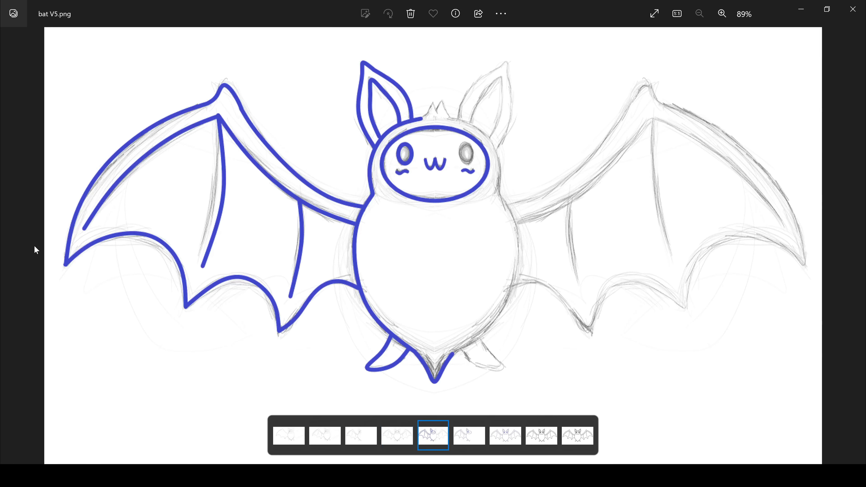
{"action": "key", "text": "Right"}
{"action": "key", "text": "Right"}
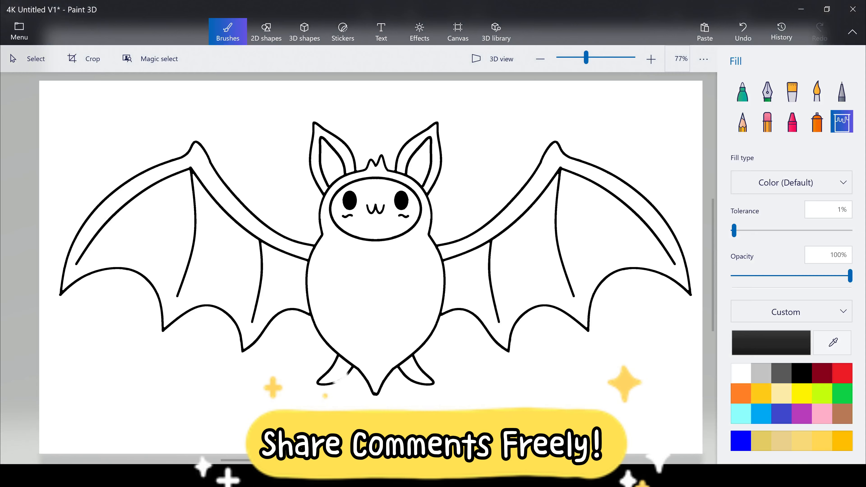
{"action": "scroll", "coordinate": [522, 323], "scroll_direction": "up", "scroll_amount": 2}
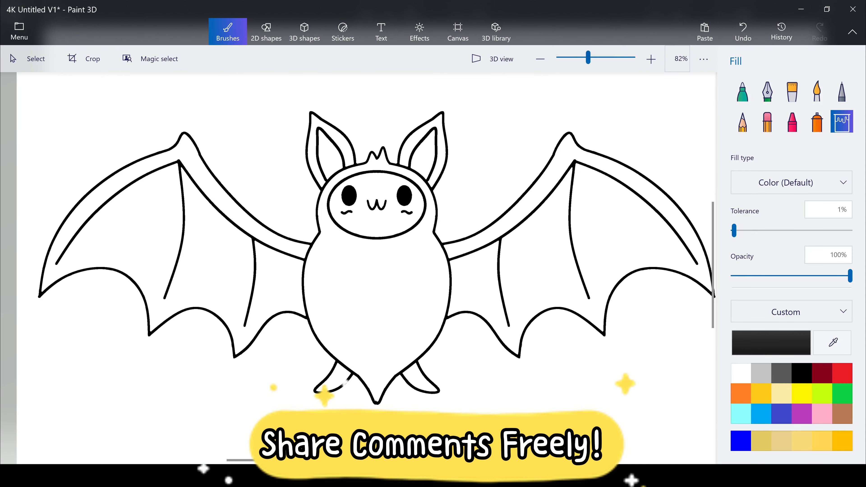